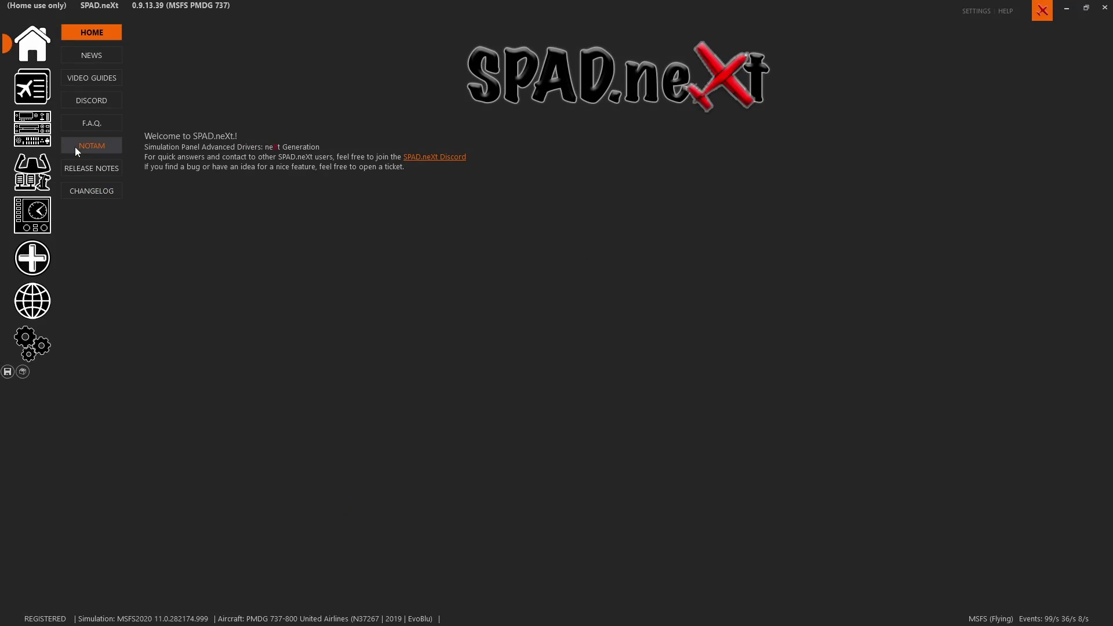
Open the BRAVO device configuration and display the events of its unassigned X axis.
click(43, 179)
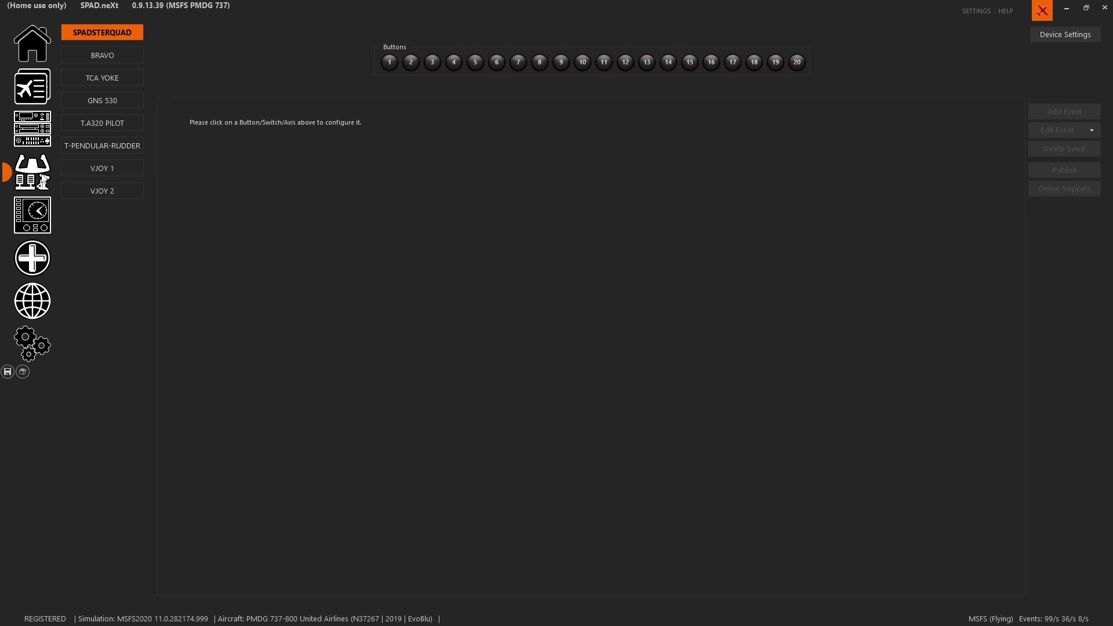
click(134, 59)
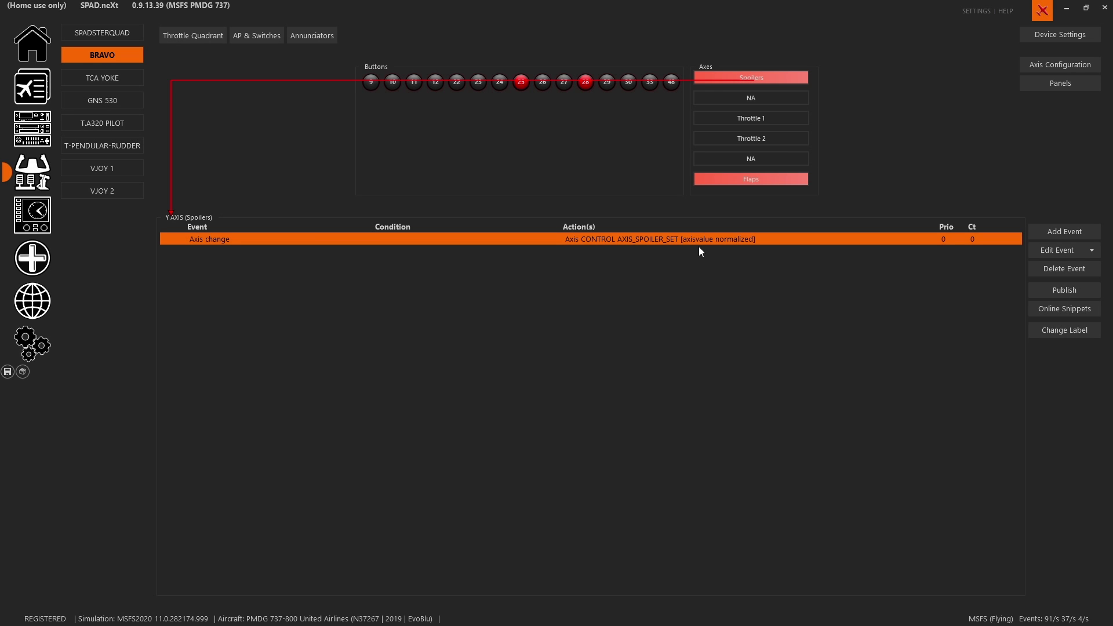
click(770, 101)
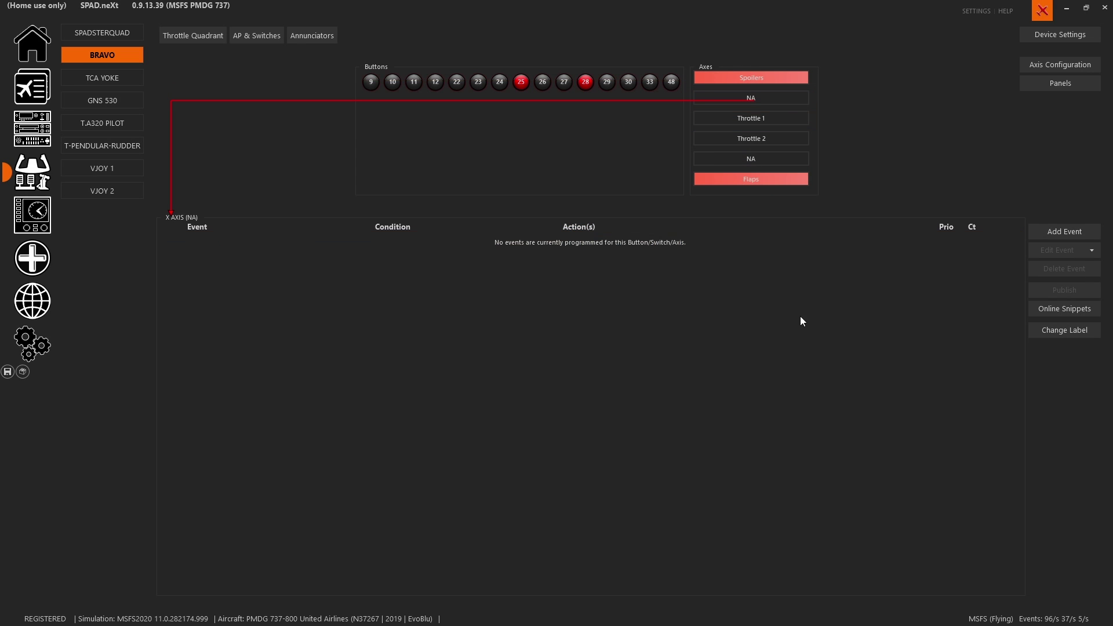
Start an axis value changed event on the X axis, examine the Throttle with Reverser action's settings, and cancel that action.
click(1071, 232)
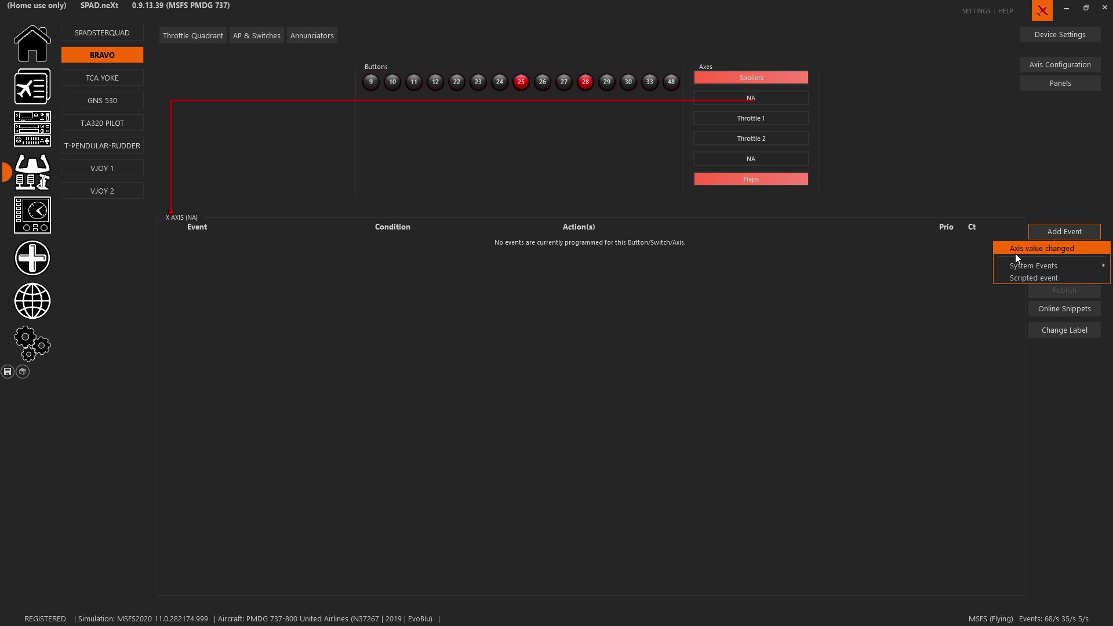
click(1015, 253)
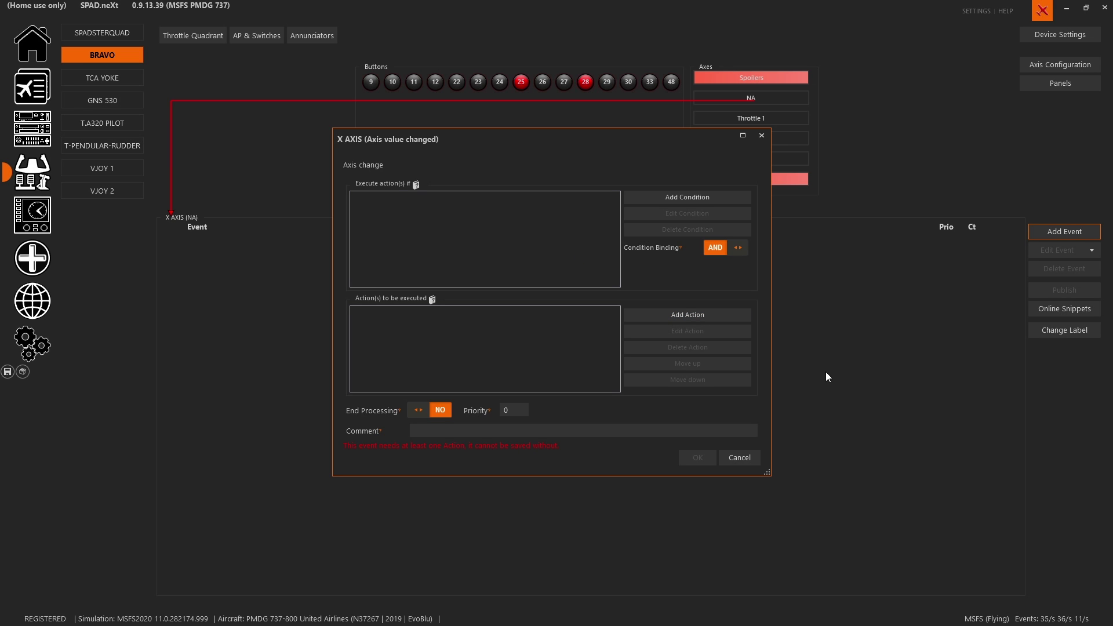
click(684, 318)
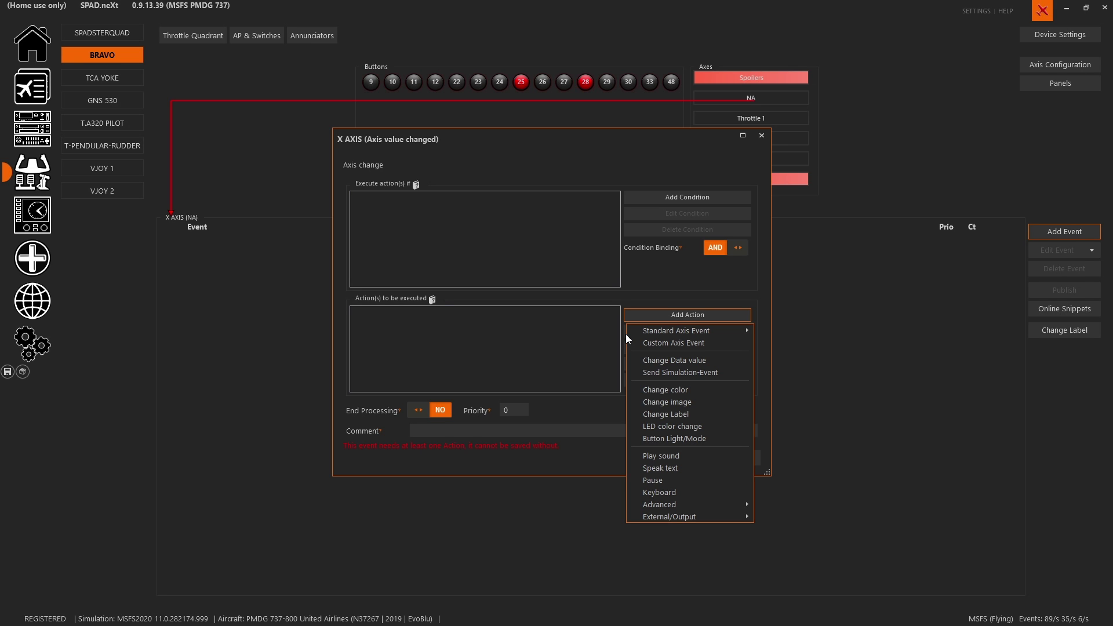
mouse_move(649, 333)
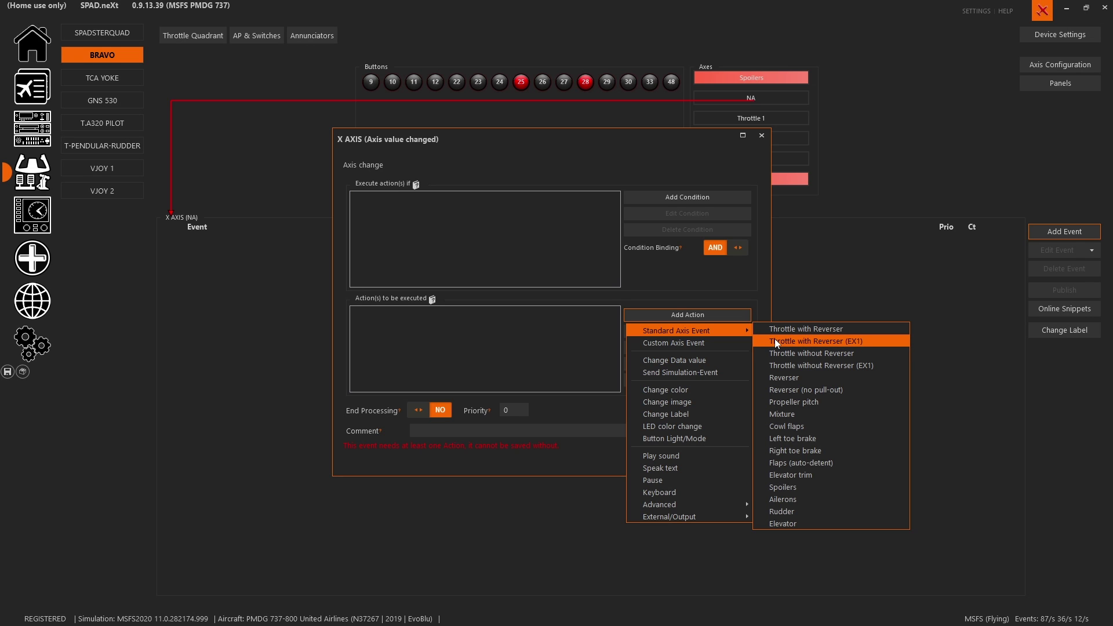
click(776, 332)
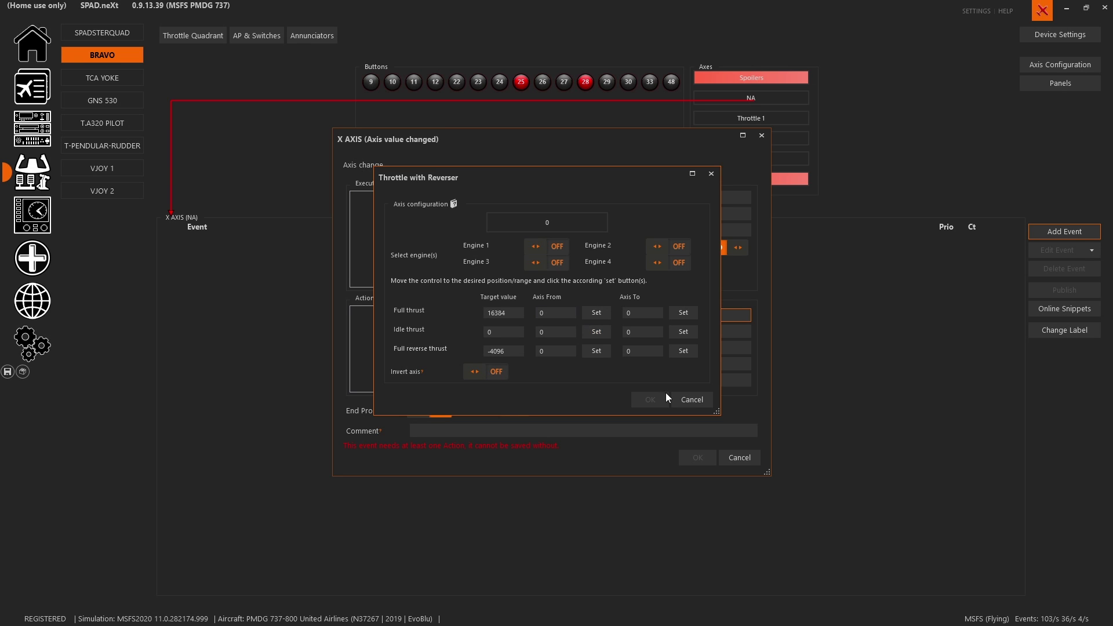
click(689, 400)
Review the standard axis event types and the Custom Axis Event settings, and discard the new X axis event.
click(698, 316)
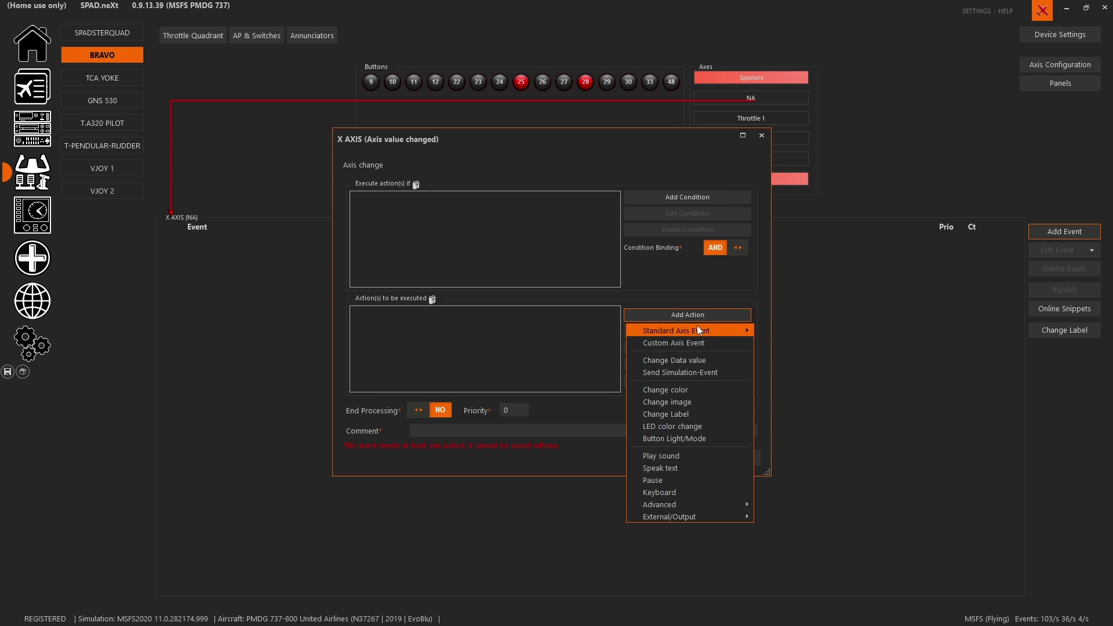
mouse_move(697, 326)
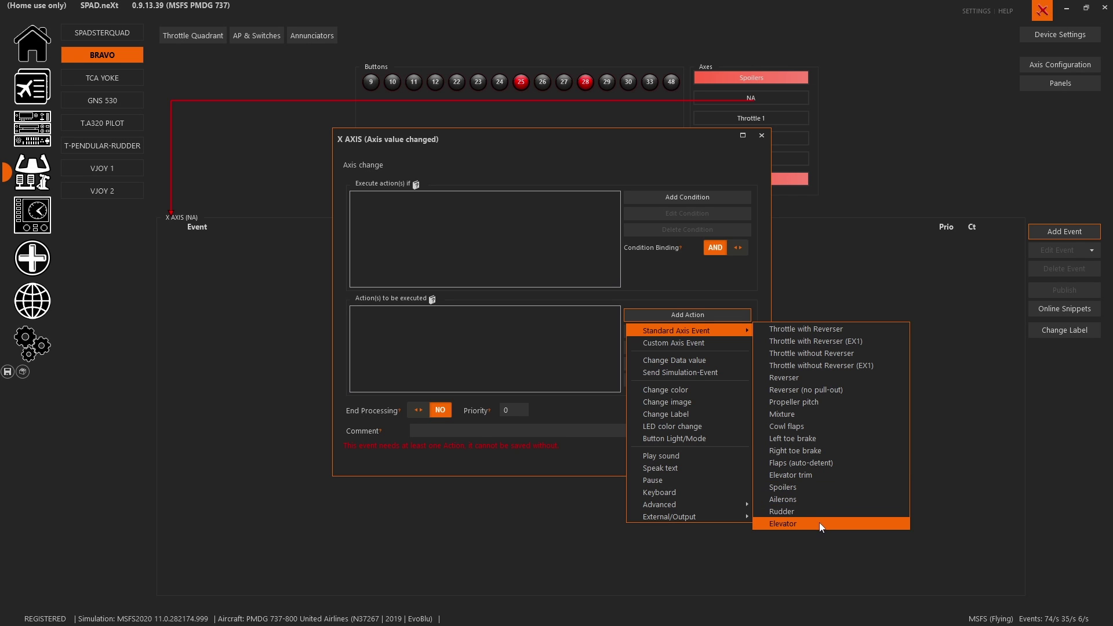
click(671, 344)
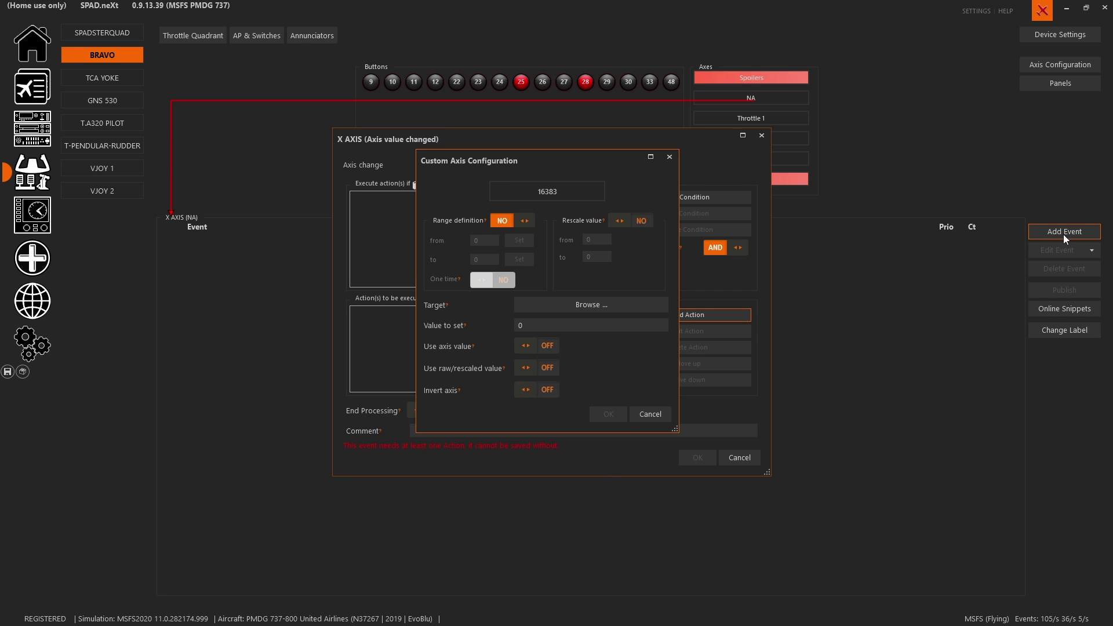
click(661, 414)
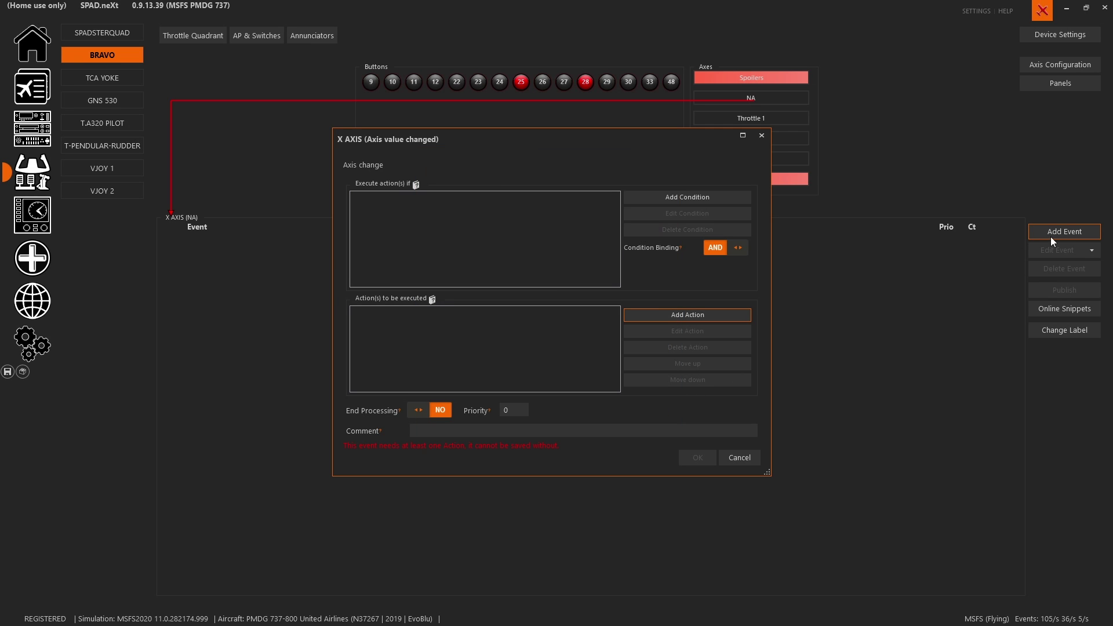
click(659, 314)
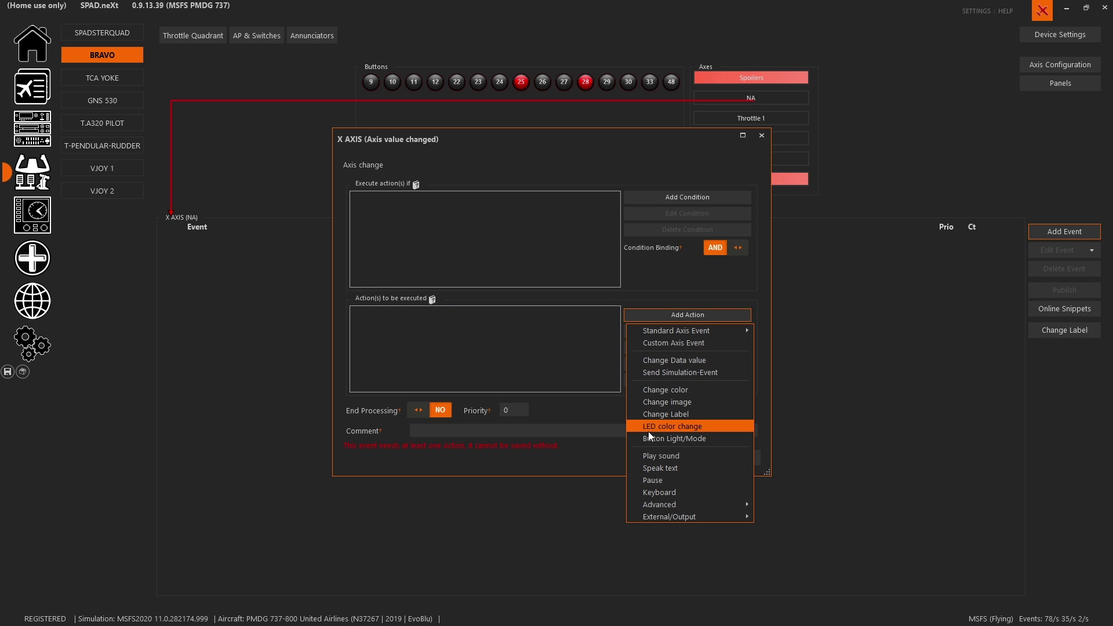
key(Escape)
key(Escape)
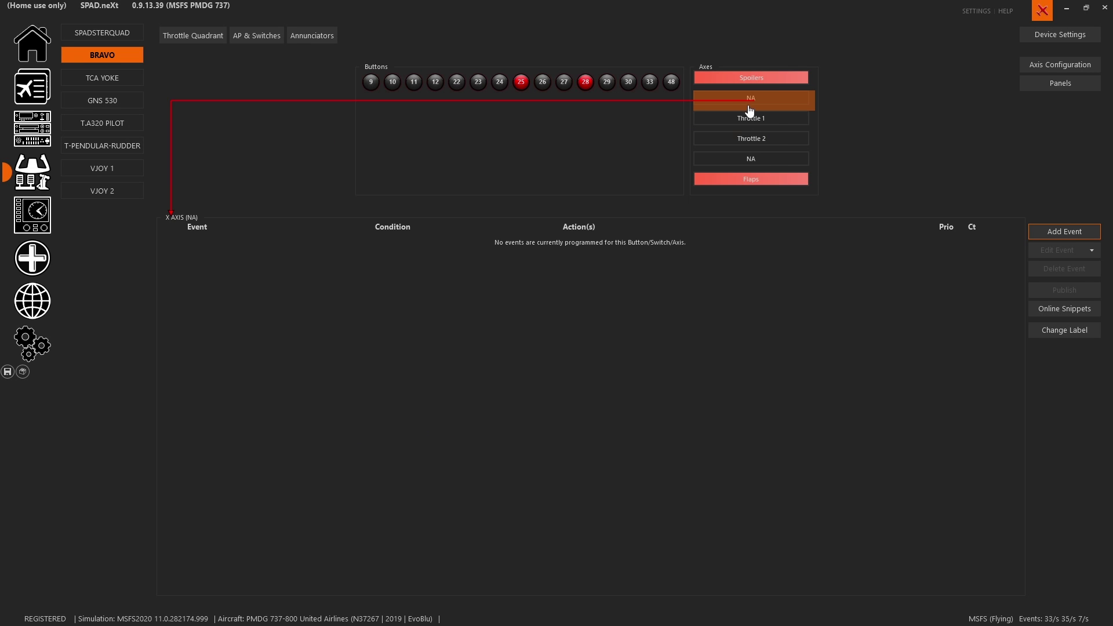
Examine the custom axis configuration of the Spoilers axis's AXIS_SPOILER_SET action and close it without changes.
click(748, 84)
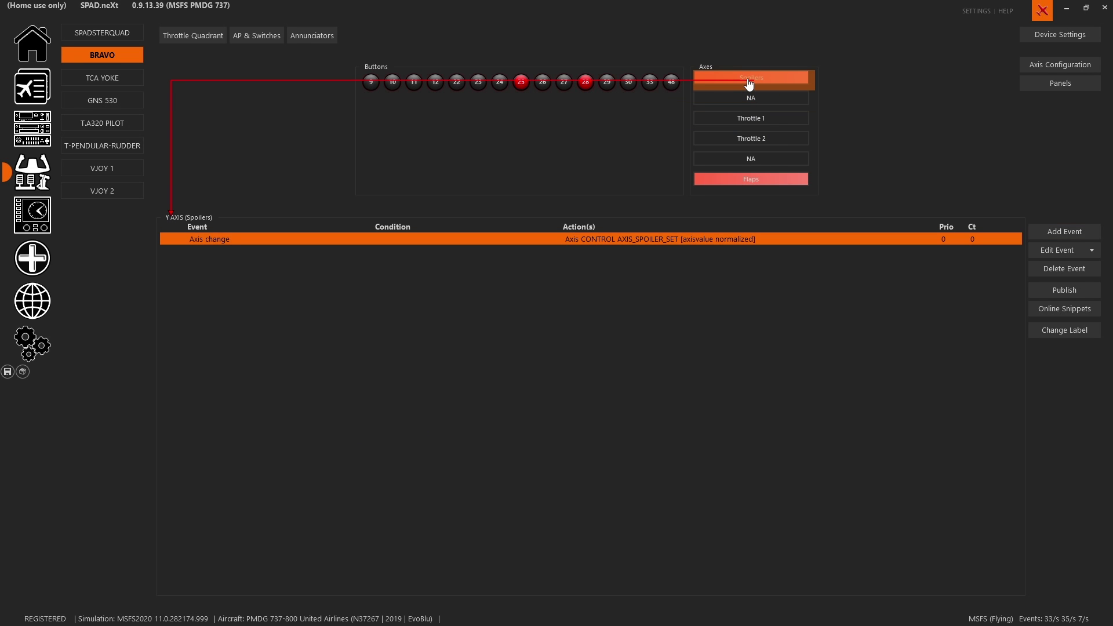
double_click(631, 239)
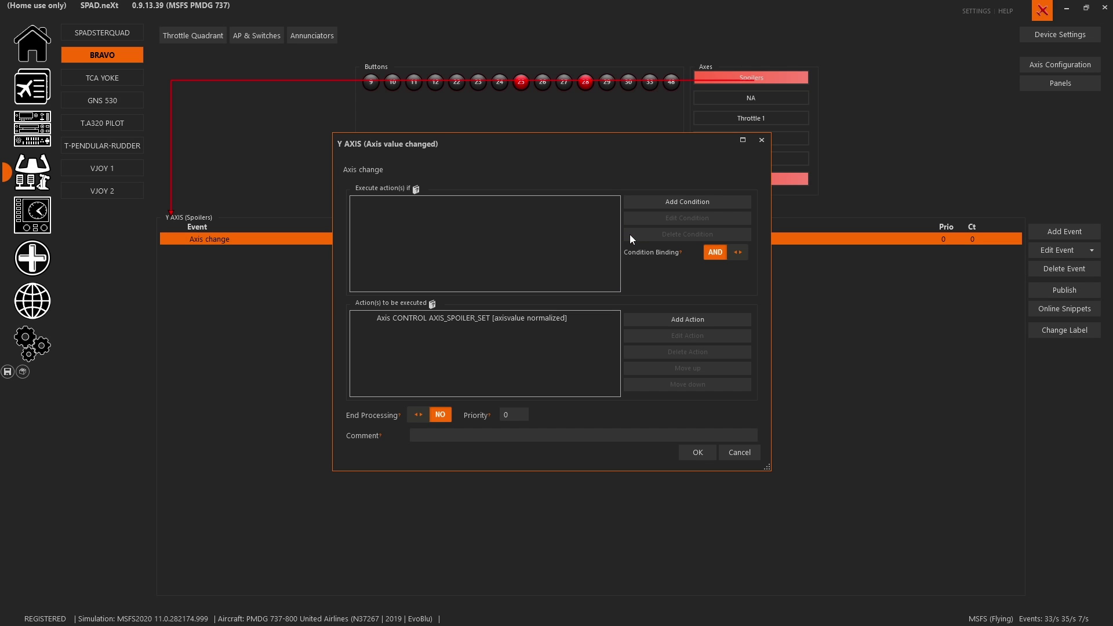
double_click(549, 317)
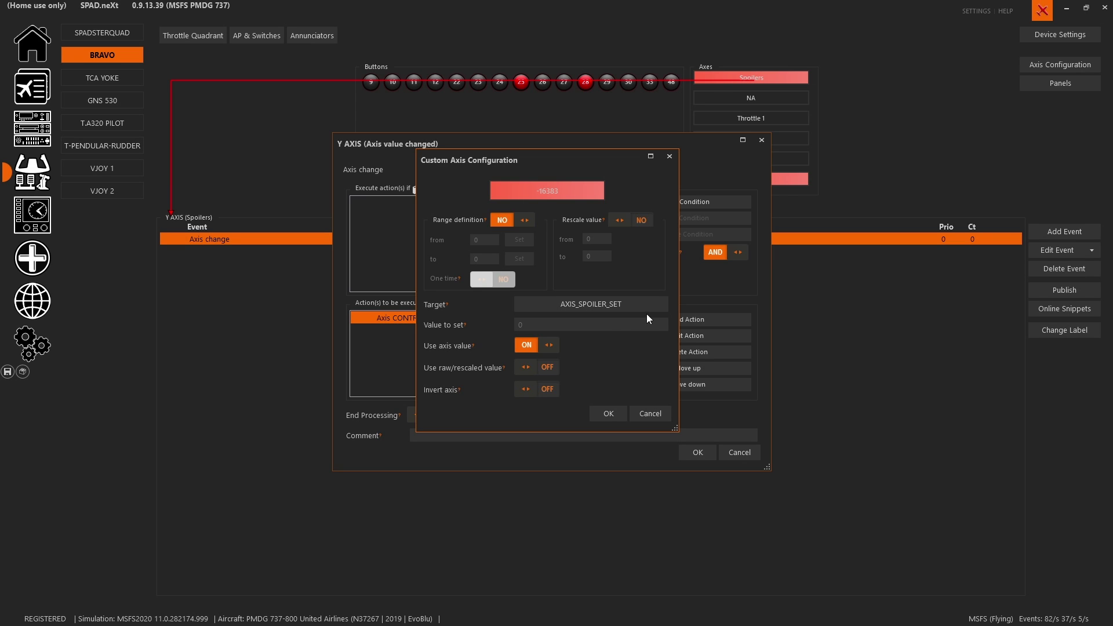
key(Escape)
key(Escape)
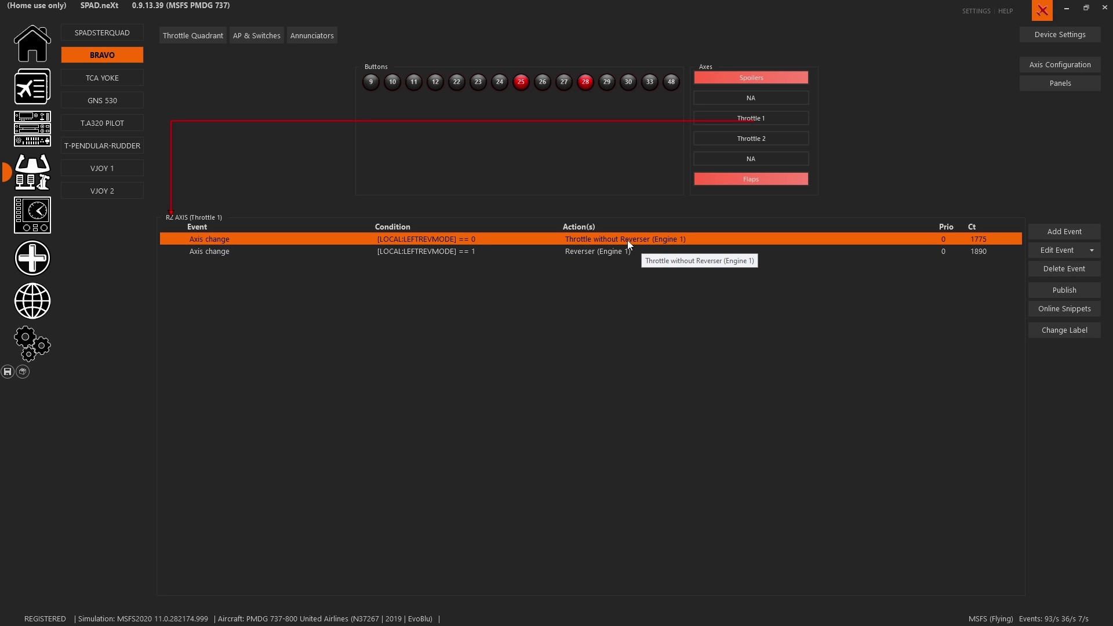
Compare button 10's reverser events with the Throttle 1 axis, and review the action types available in its Throttle without Reverser event.
click(394, 86)
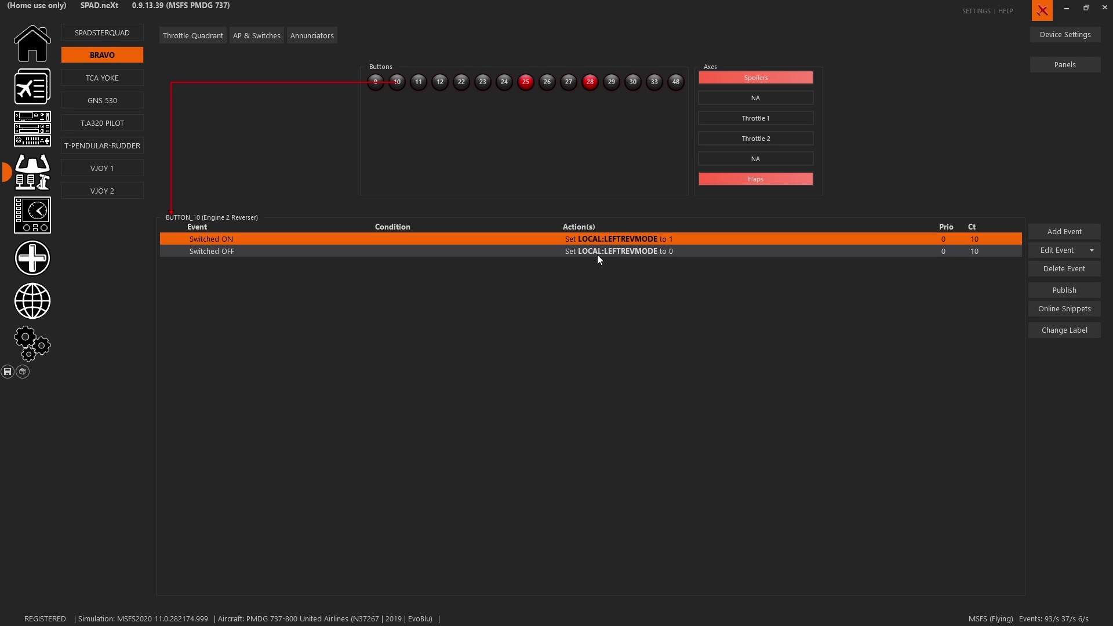
click(752, 121)
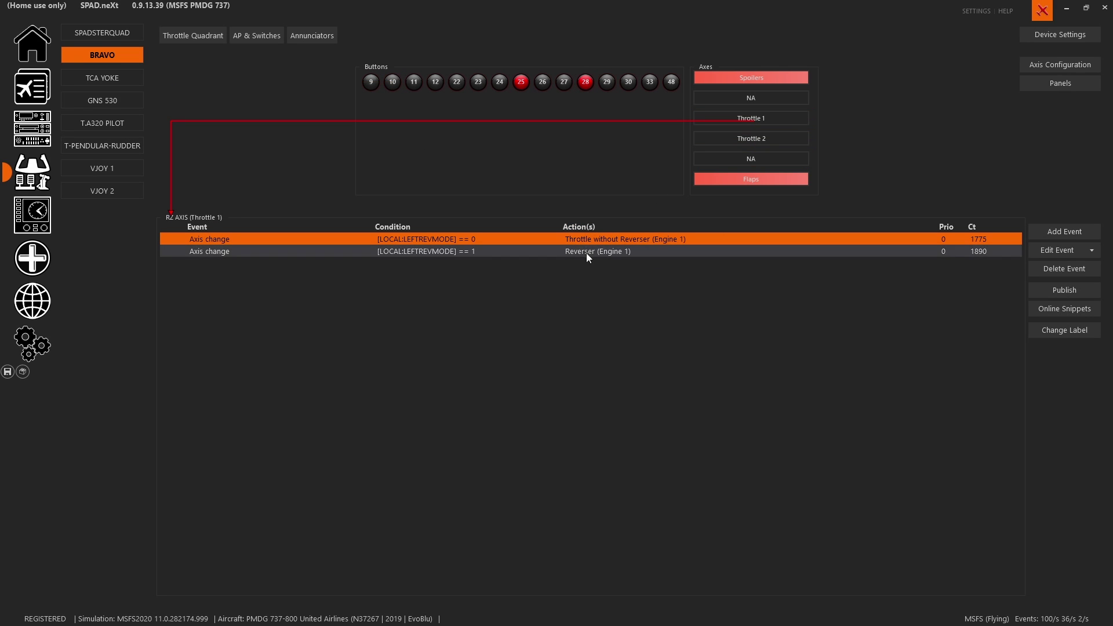
double_click(601, 238)
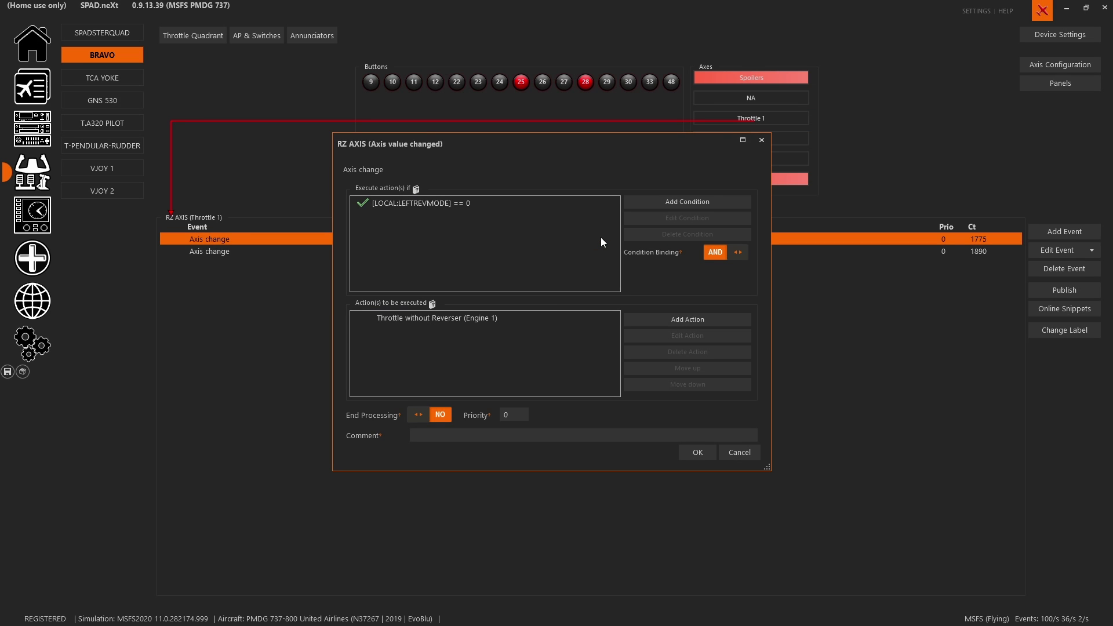
click(702, 322)
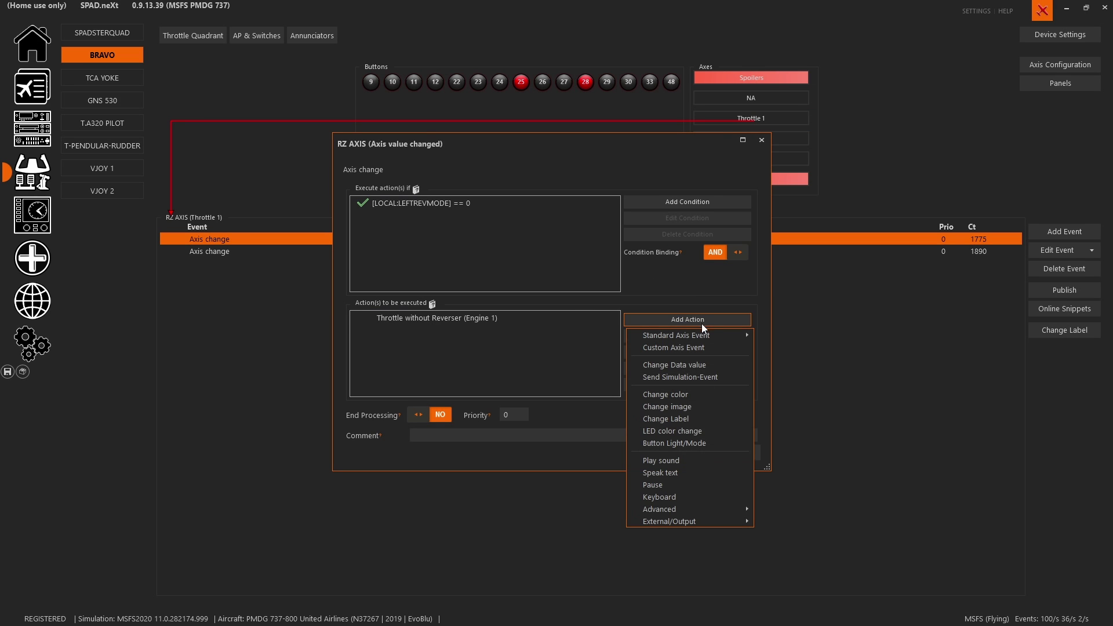
mouse_move(715, 336)
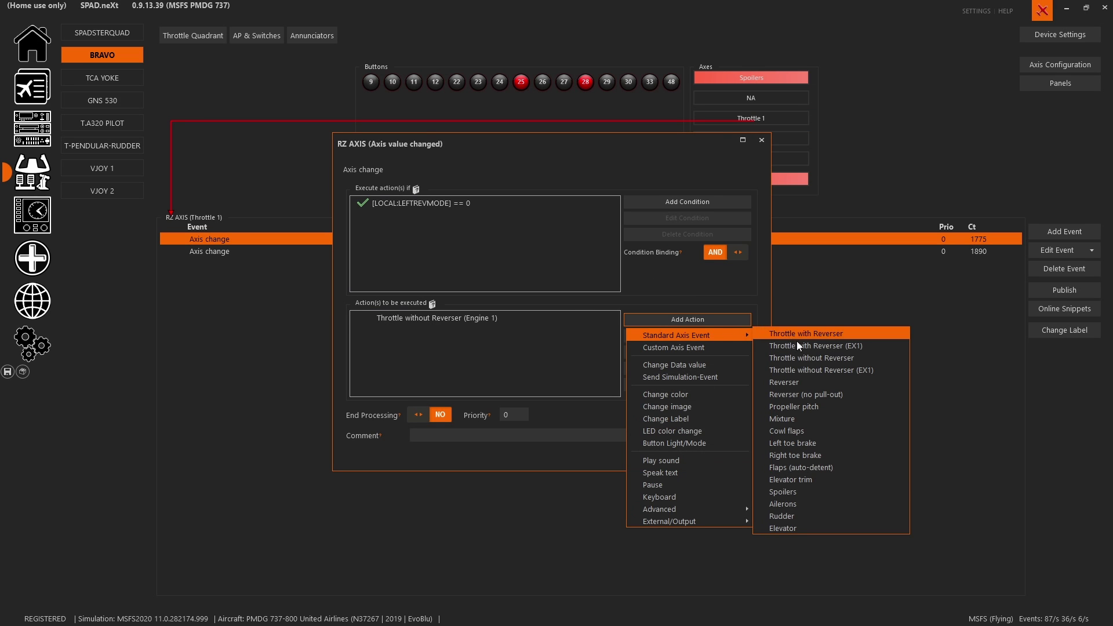
click(506, 370)
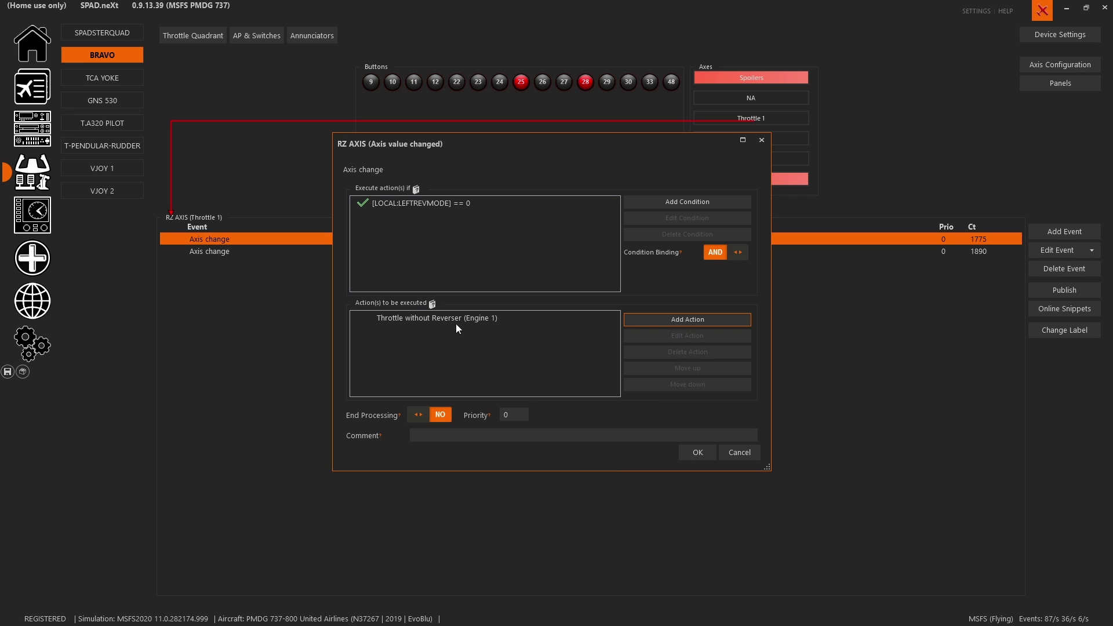
Start a new condition for the Throttle 1 event and begin creating a local variable as its source.
click(438, 207)
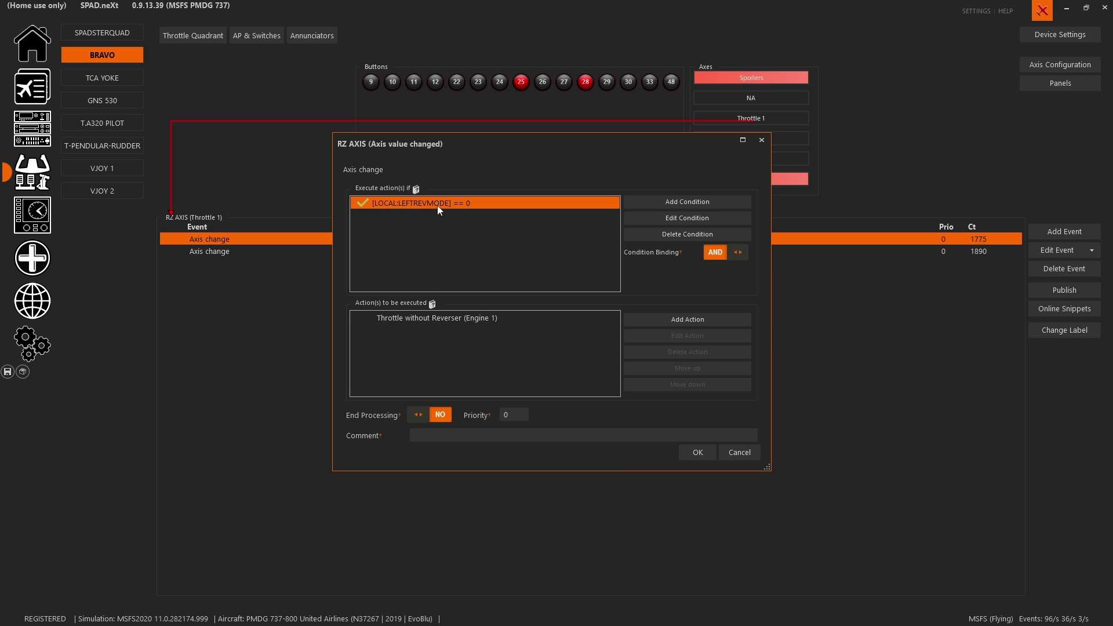
click(655, 204)
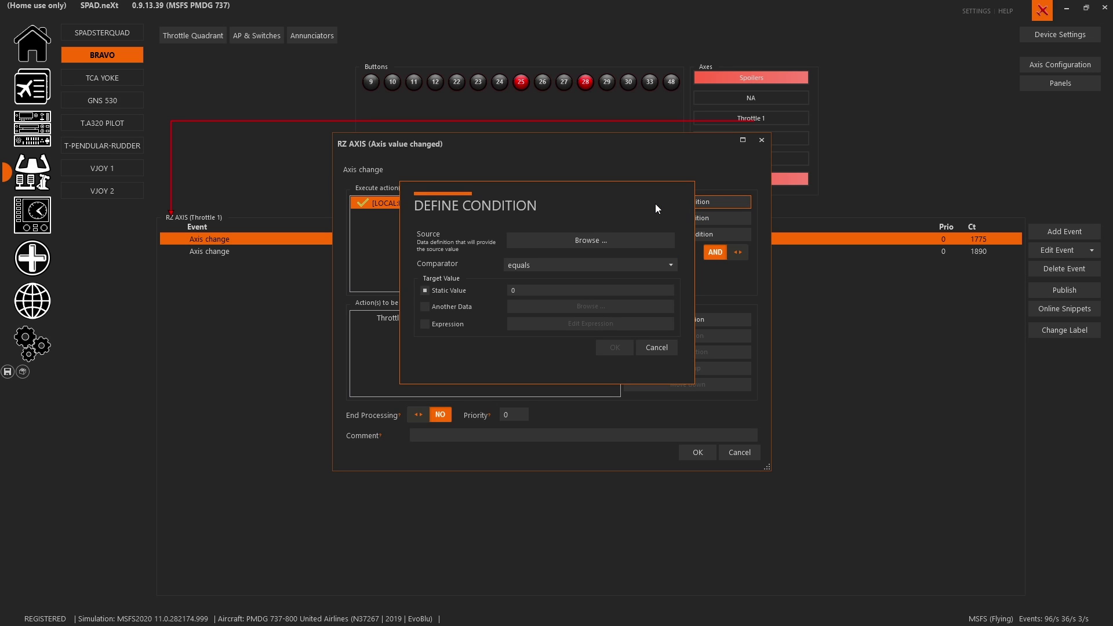
click(555, 237)
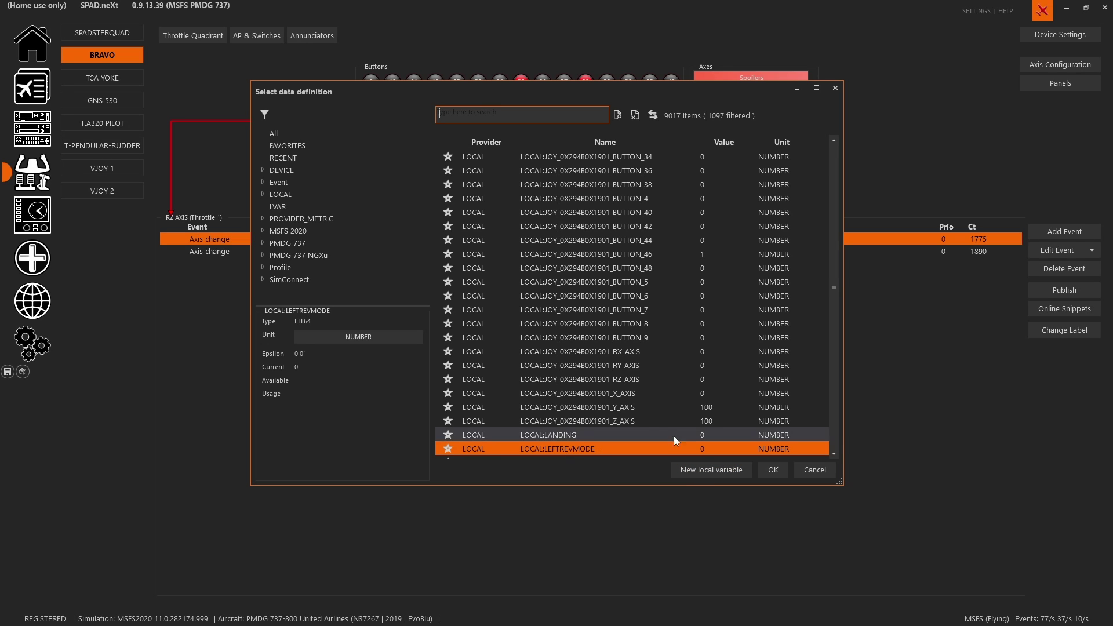
click(702, 464)
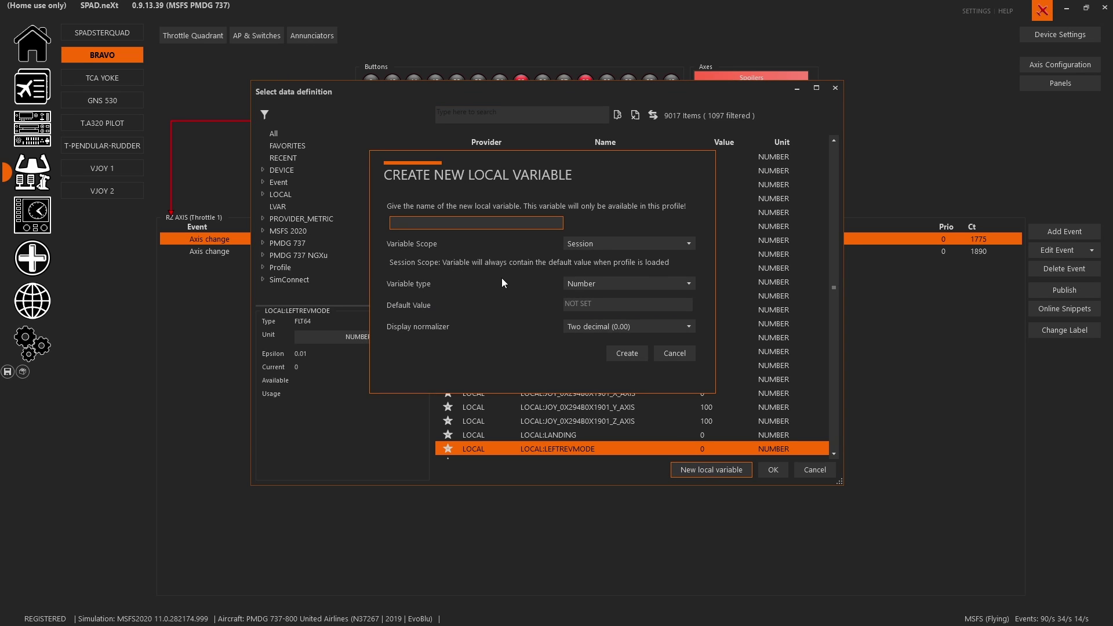
Draft a Session-scope Number variable named leftrevmode with default 0 and No decimal (0) display, and cancel both the variable and the condition.
text(leftrevmode)
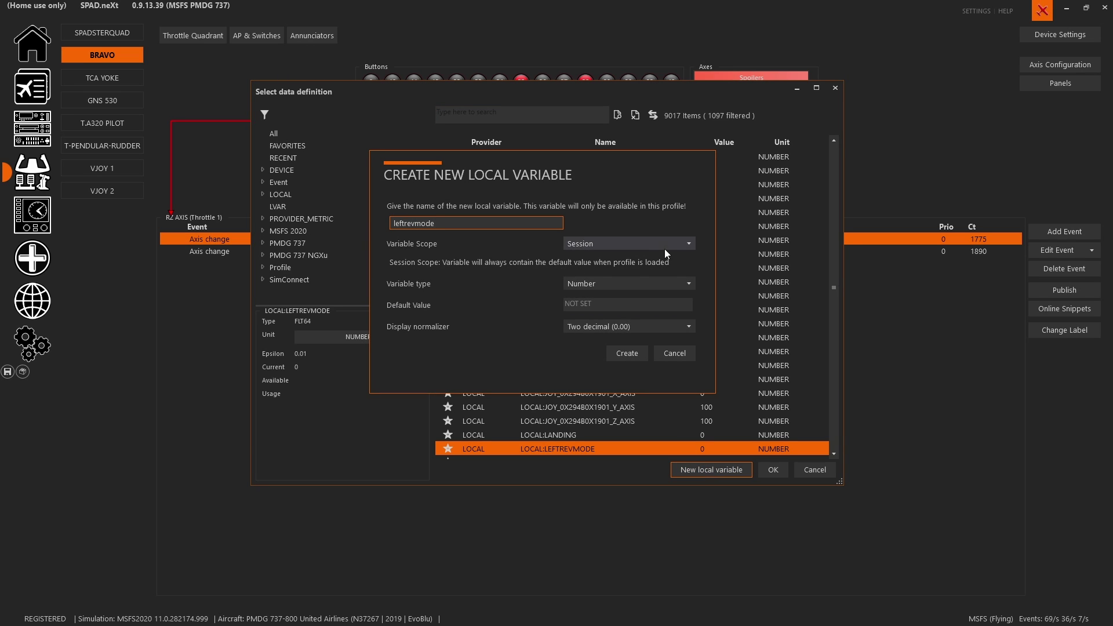
click(661, 246)
click(657, 246)
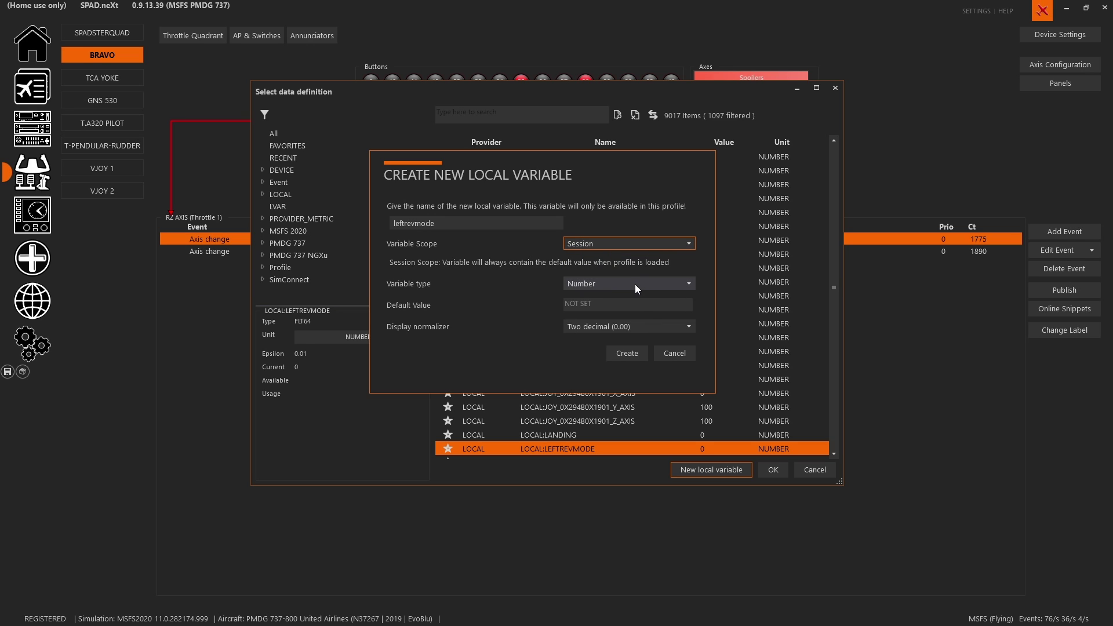
click(625, 306)
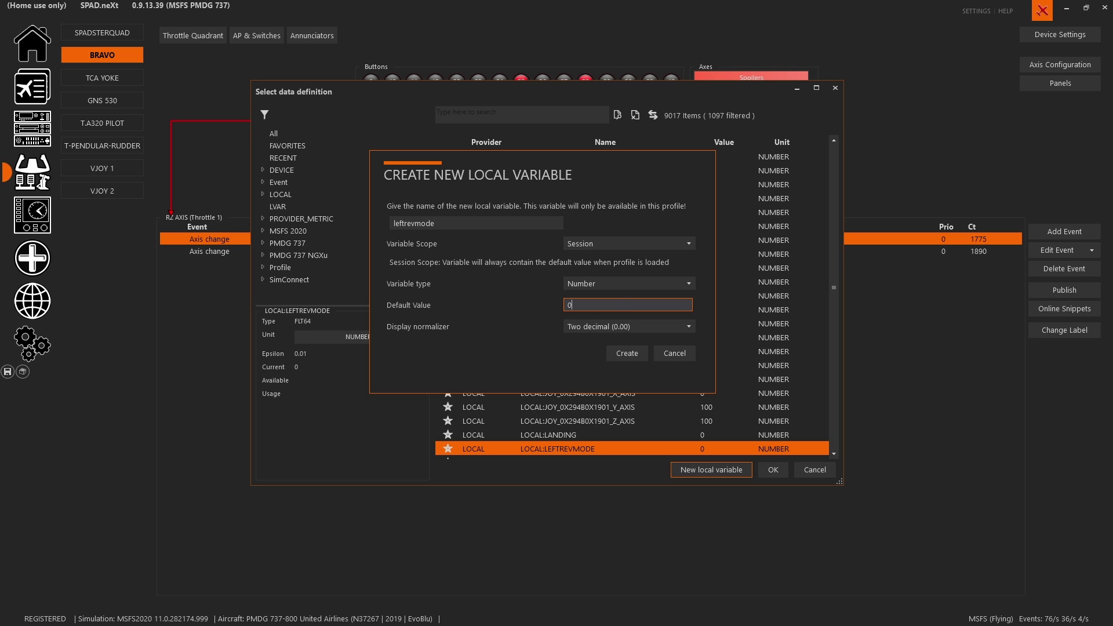
click(619, 327)
click(604, 363)
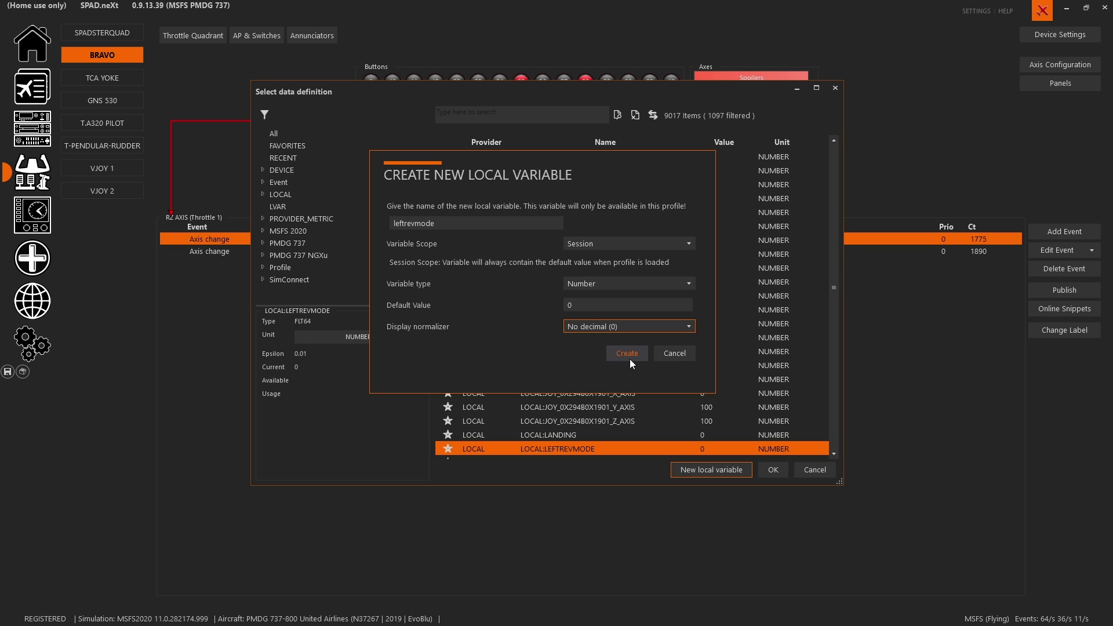
click(669, 359)
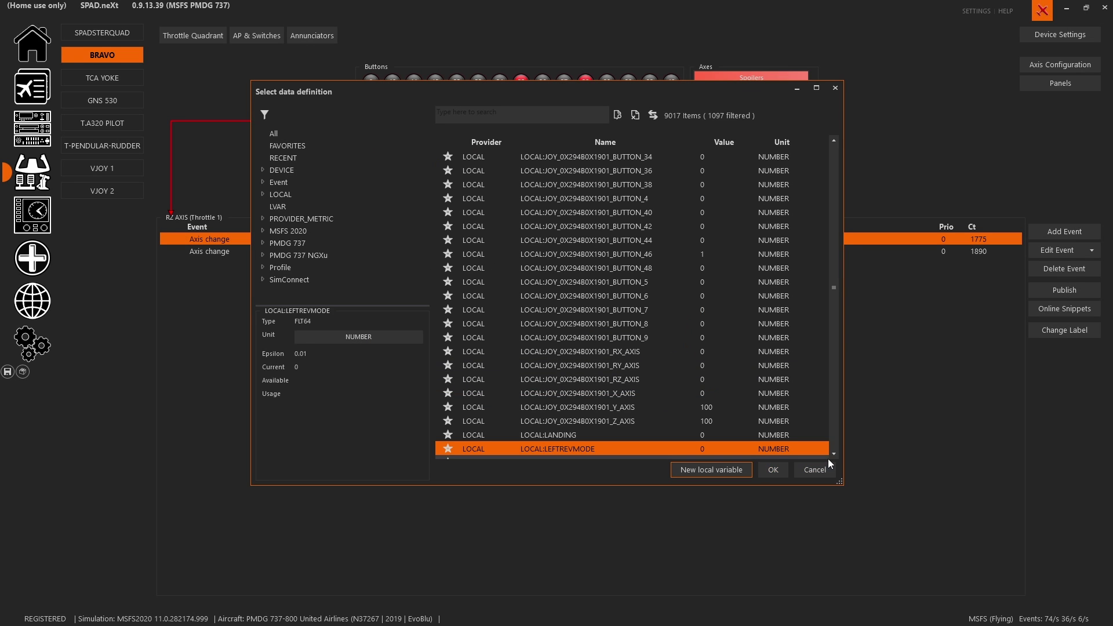
click(819, 472)
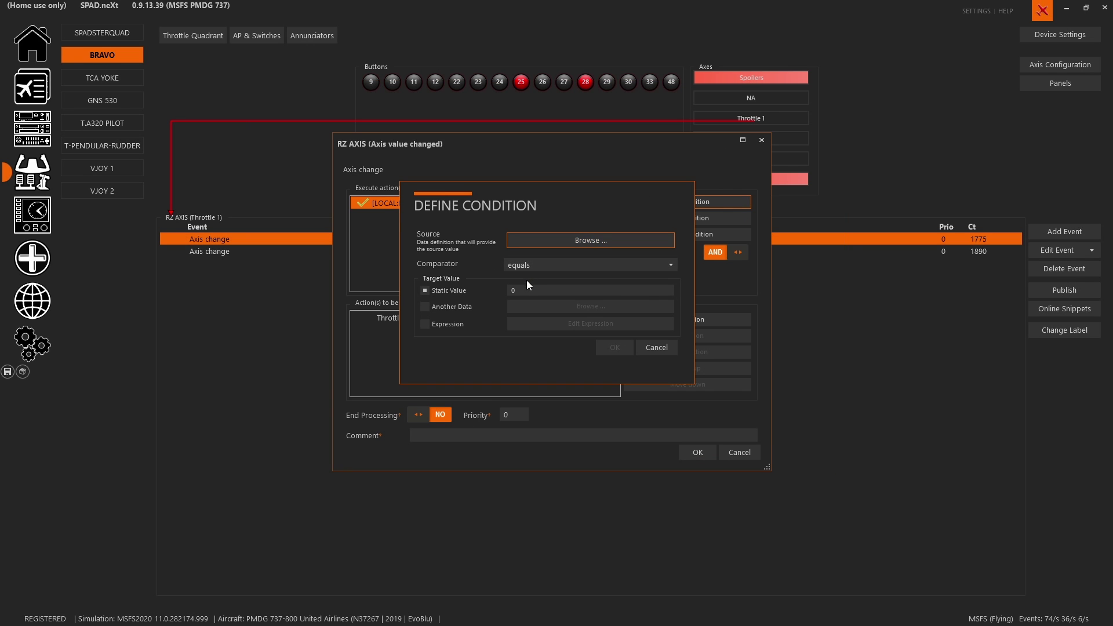
click(644, 350)
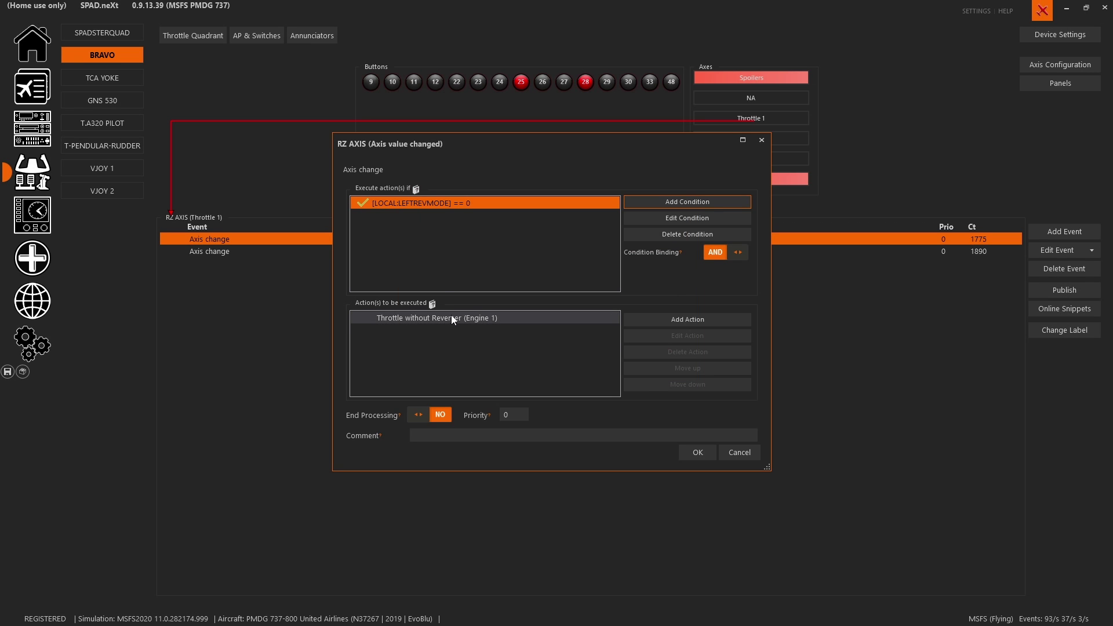
Review the standard axis event types that can be added as actions to the Throttle 1 event.
click(649, 322)
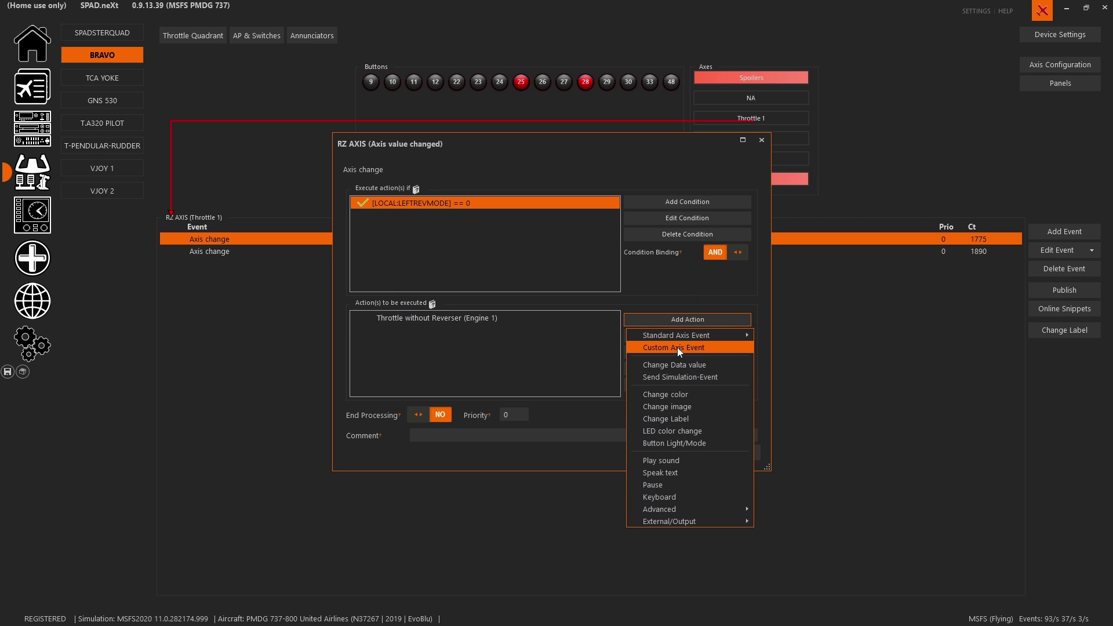
mouse_move(678, 338)
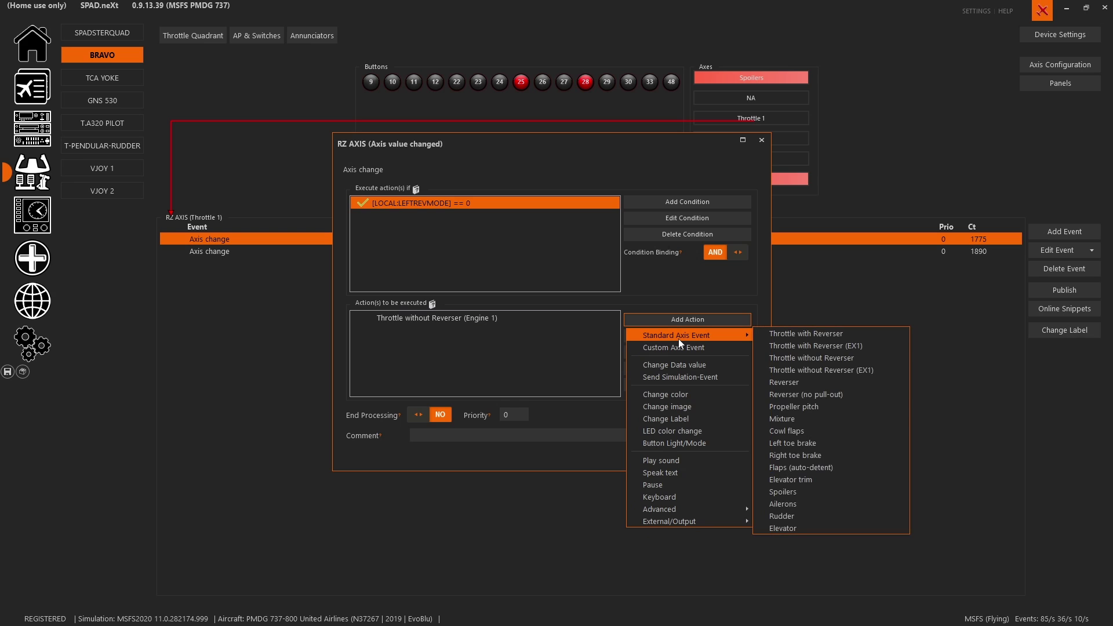
click(445, 390)
Accept the Engine 1 Throttle without Reverser axis configuration as it is, and turn on End Processing for the event.
double_click(451, 319)
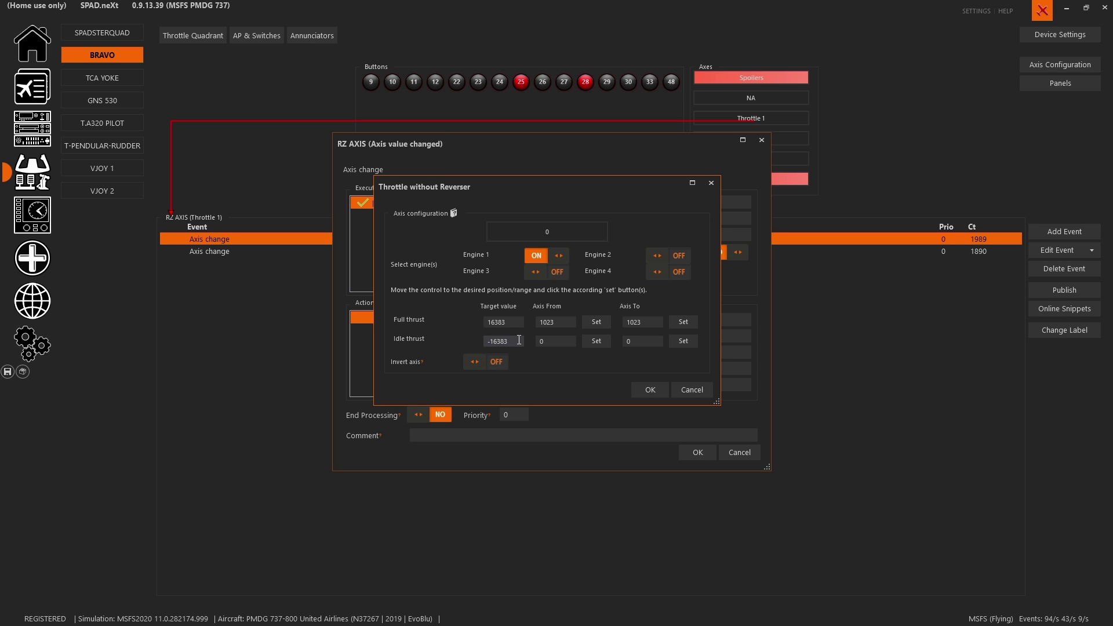
click(656, 387)
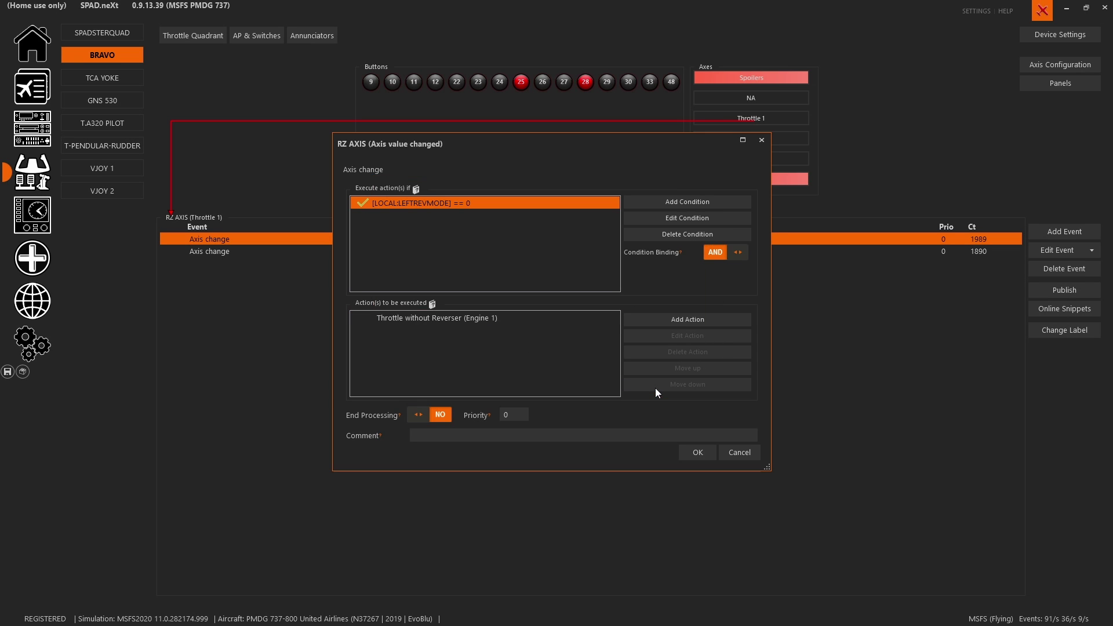
click(420, 415)
key(Return)
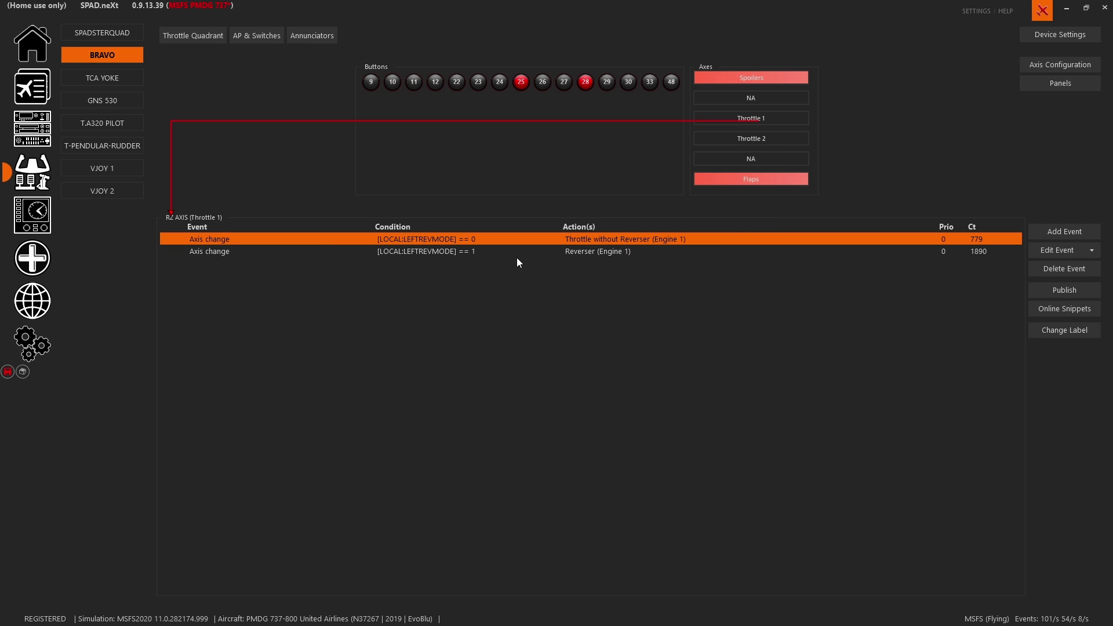
Turn on End Processing for the Throttle 1 event with LEFTREVMODE == 1, accepting its Engine 1 Reverser configuration as it is.
click(1047, 237)
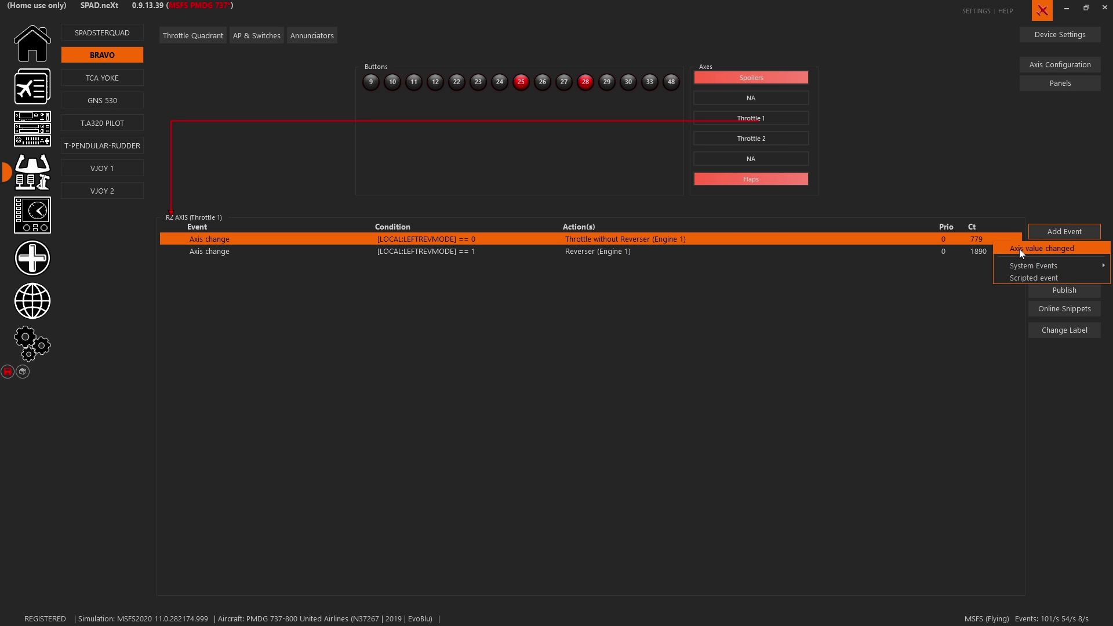
click(548, 276)
double_click(541, 255)
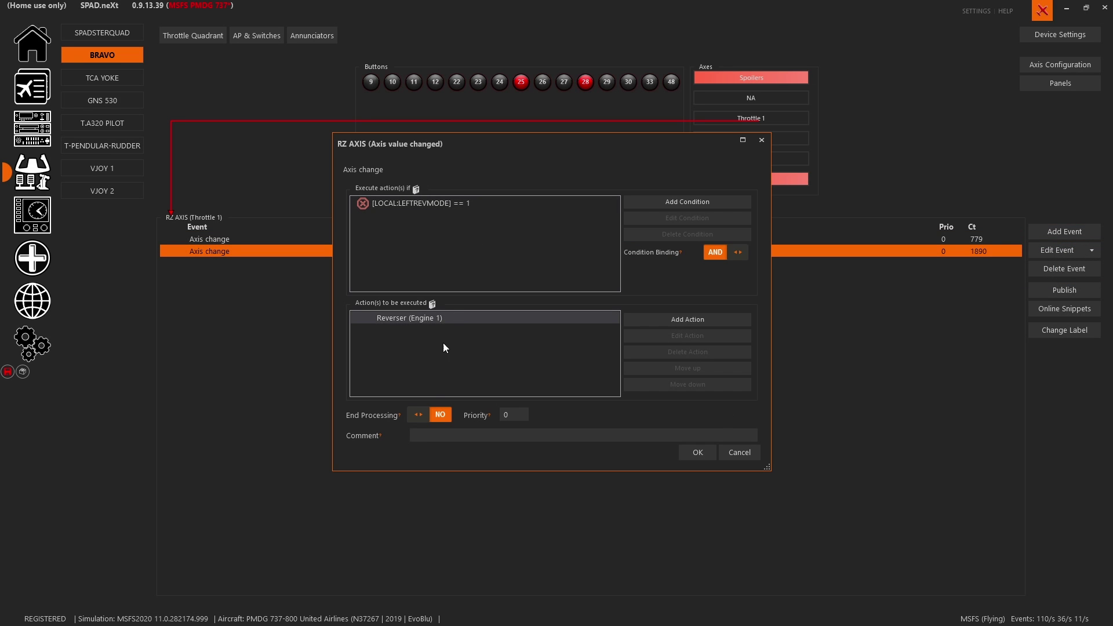
click(435, 415)
double_click(433, 321)
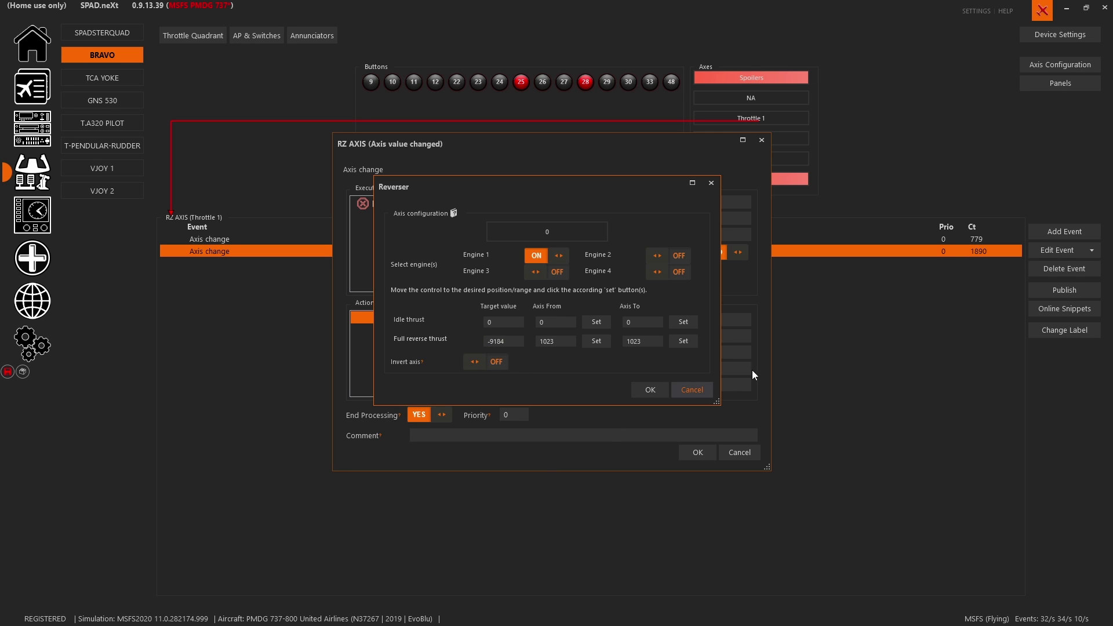
click(644, 388)
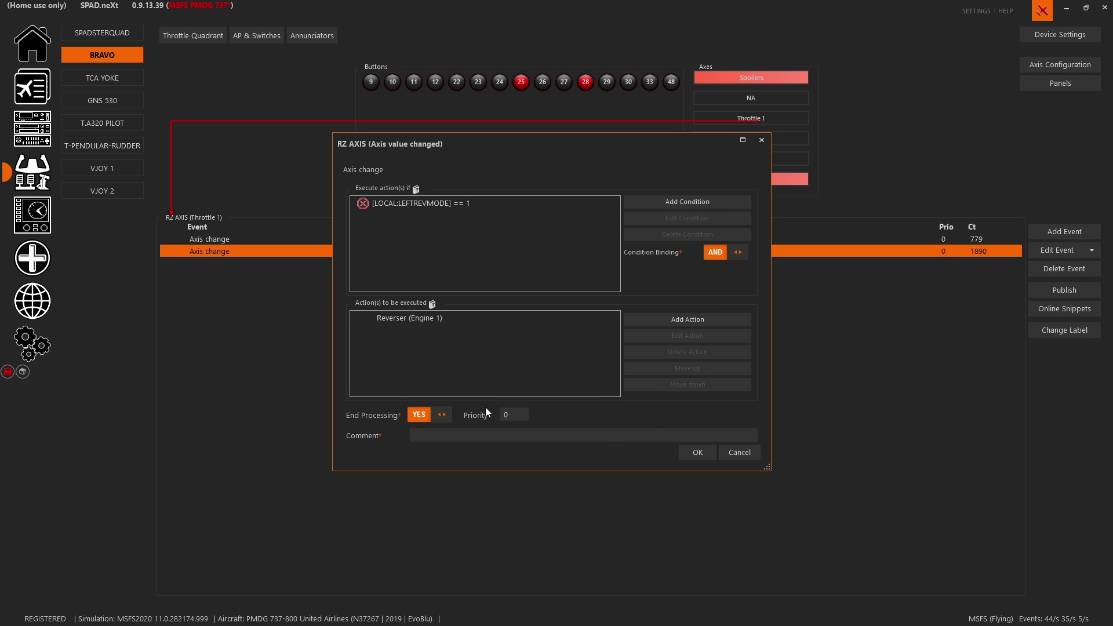
click(707, 452)
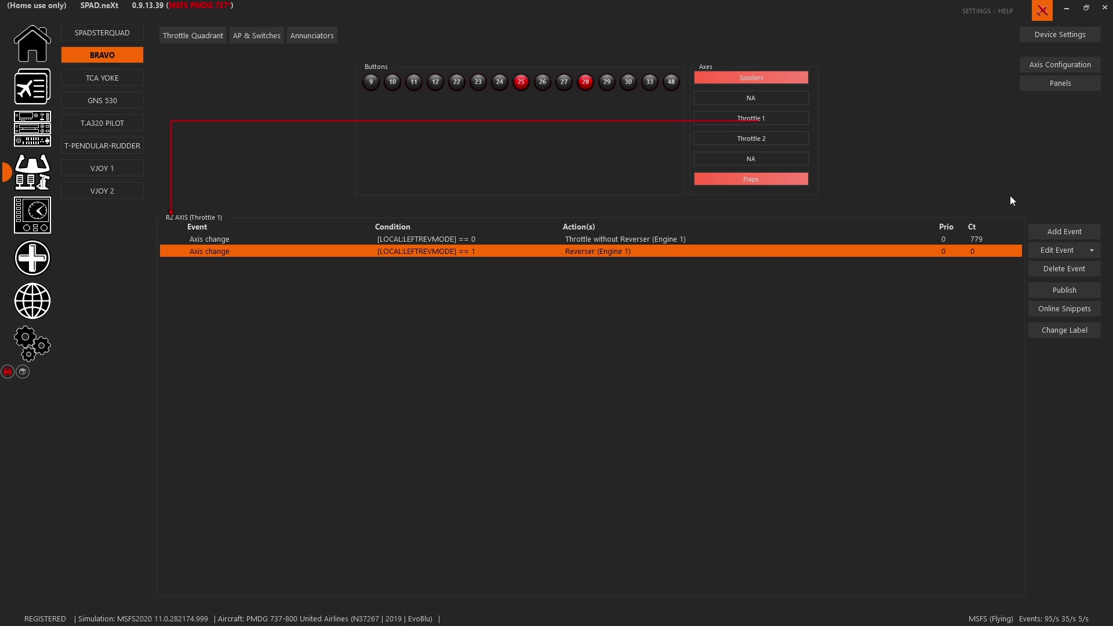
Review the event copy options, and inspect the RIGHTREVMODE condition source of Throttle 2's Throttle without Reverser event without changing it.
click(1092, 250)
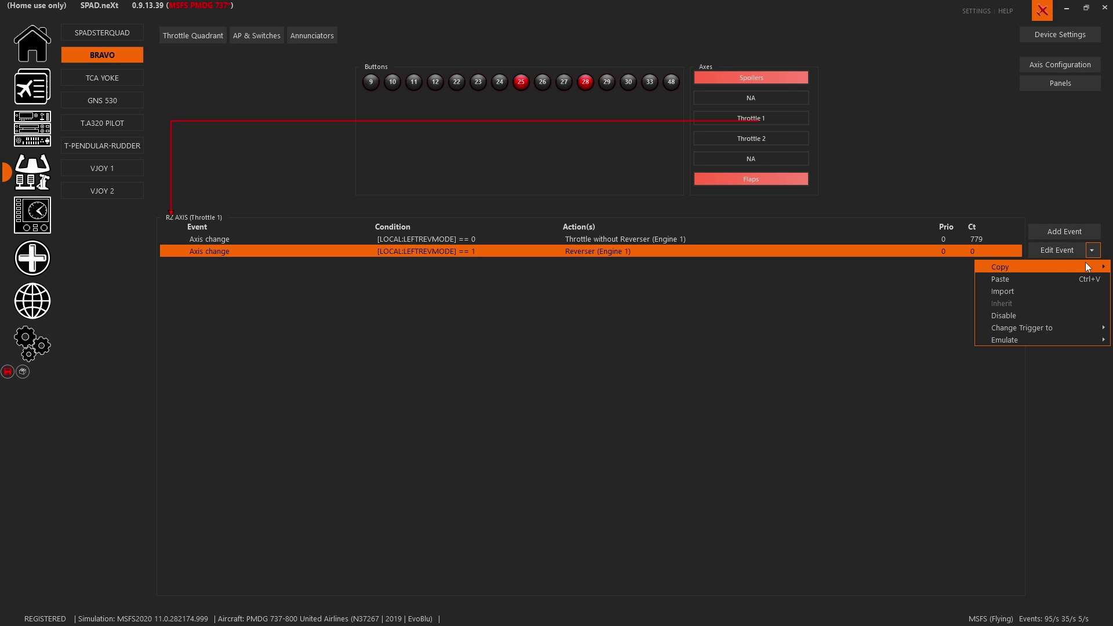
mouse_move(986, 267)
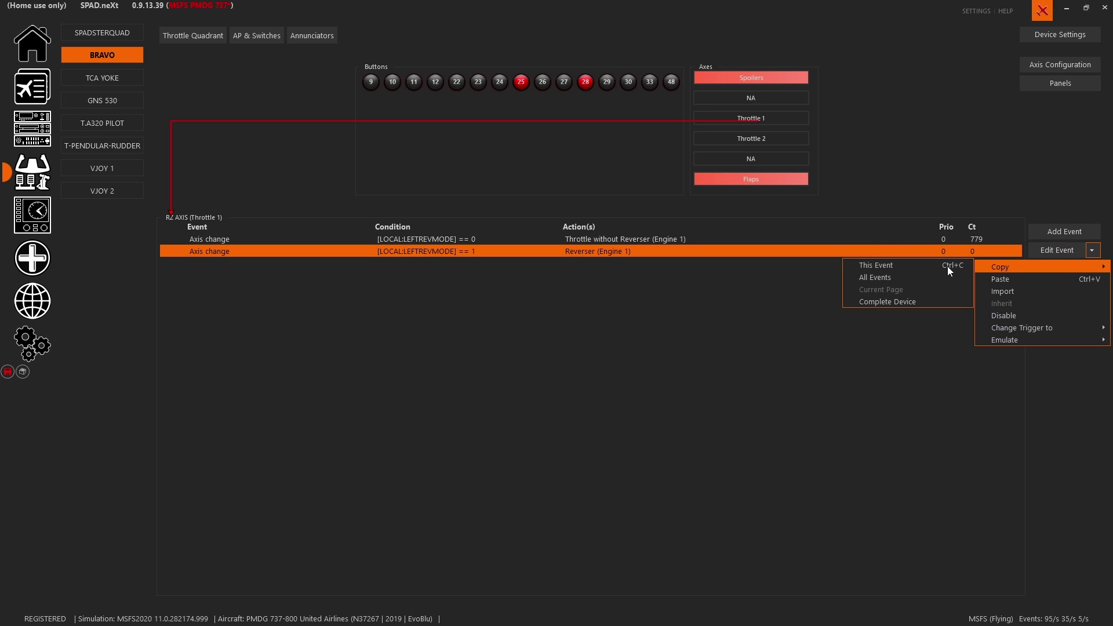
click(774, 138)
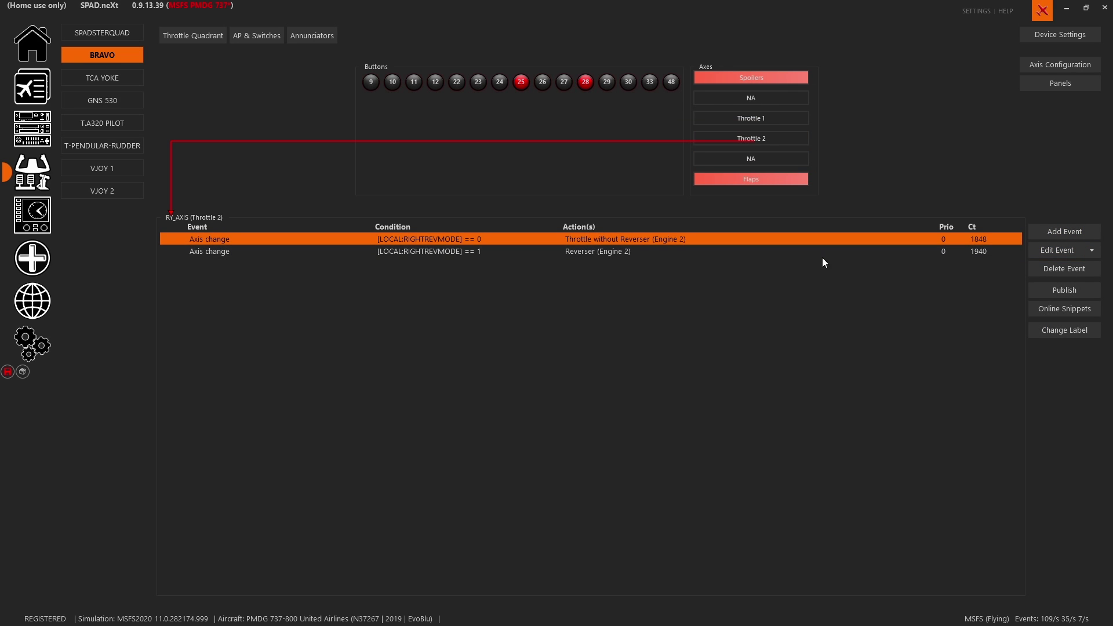
double_click(652, 239)
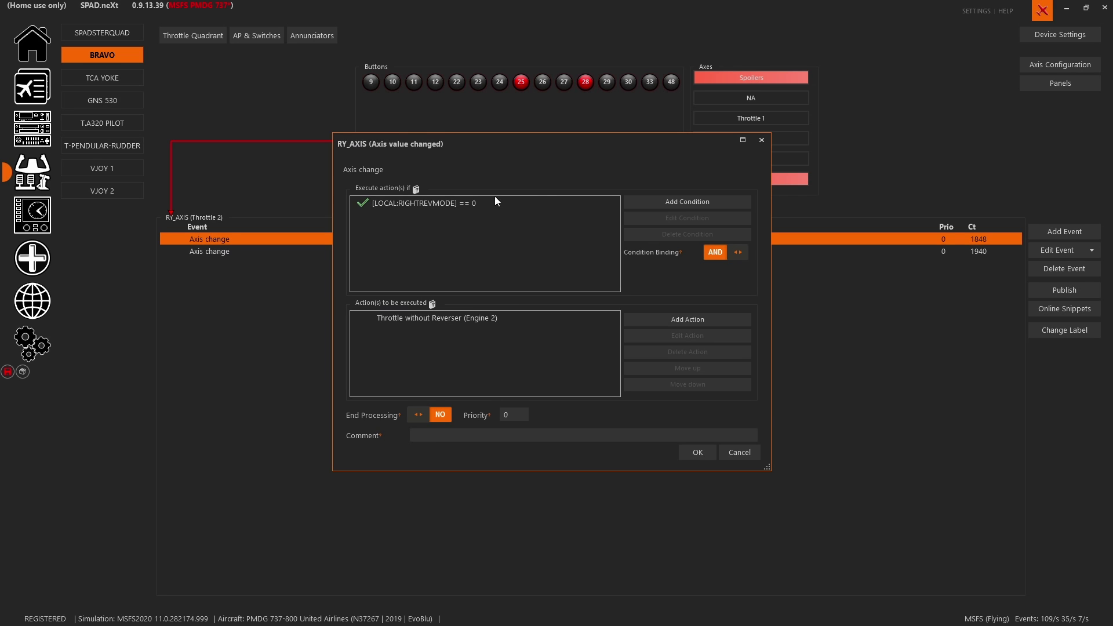
double_click(444, 203)
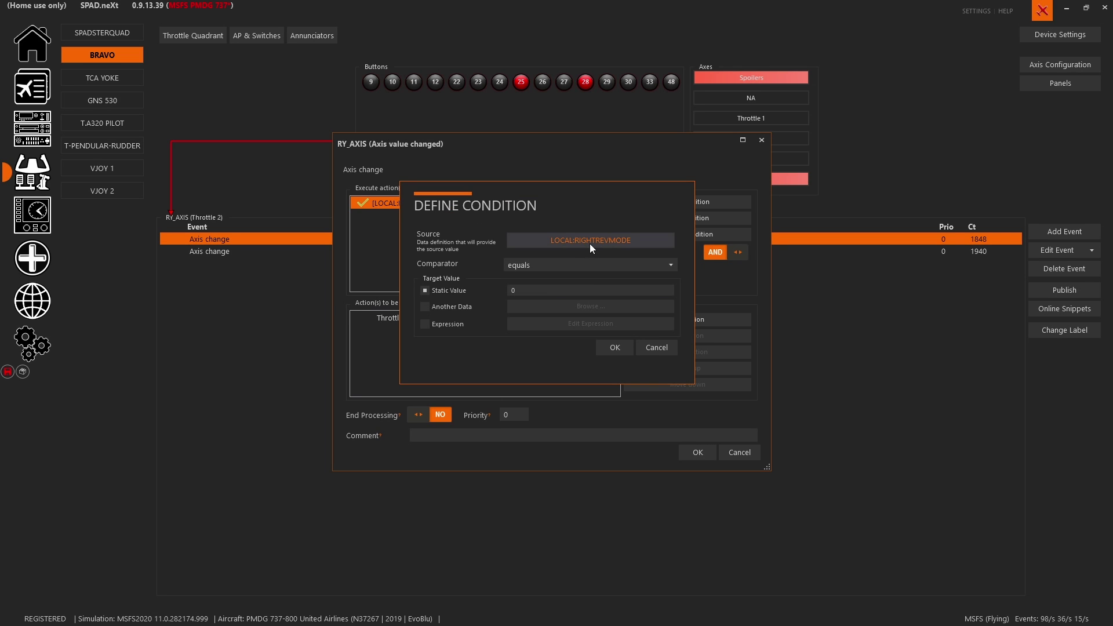
click(591, 242)
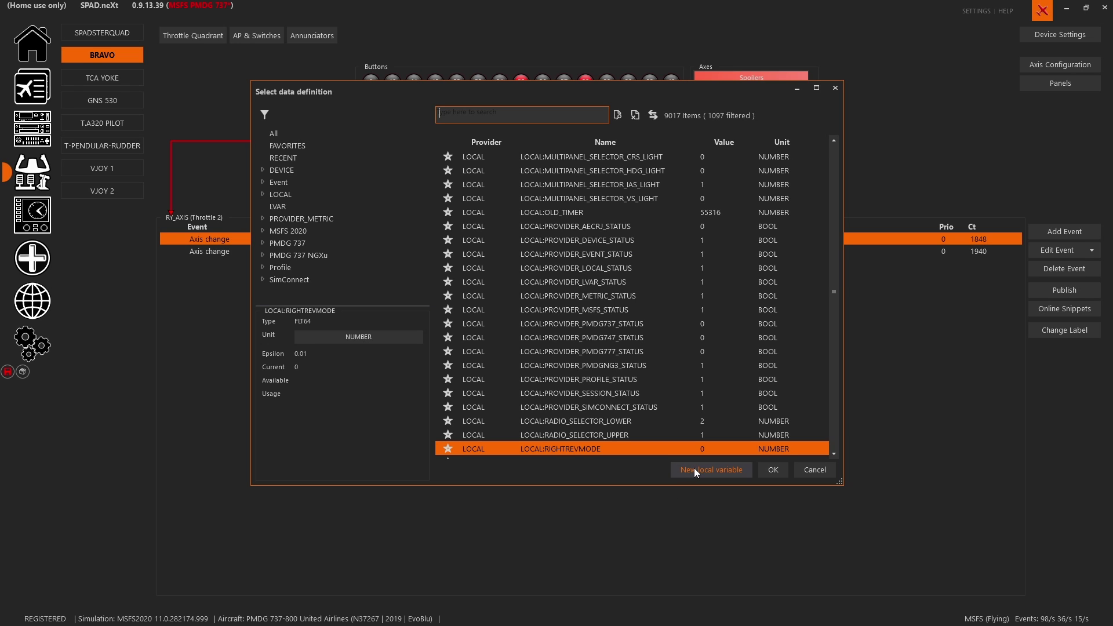
click(828, 469)
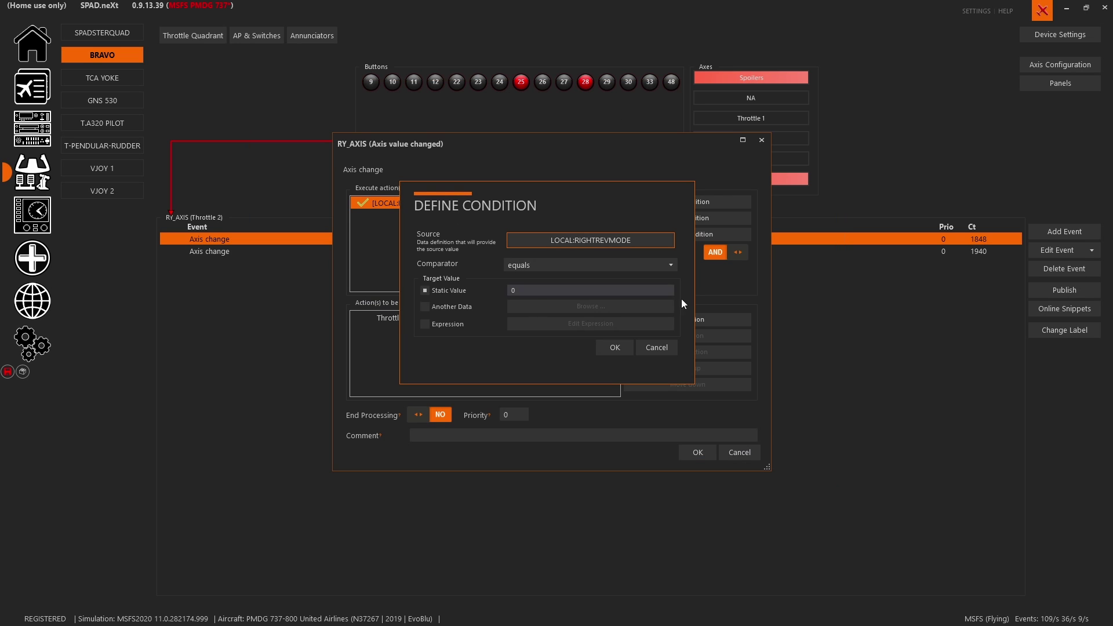
click(665, 342)
Accept the Engine 2 Throttle without Reverser axis configuration as it is, and turn on End Processing for the event.
double_click(518, 315)
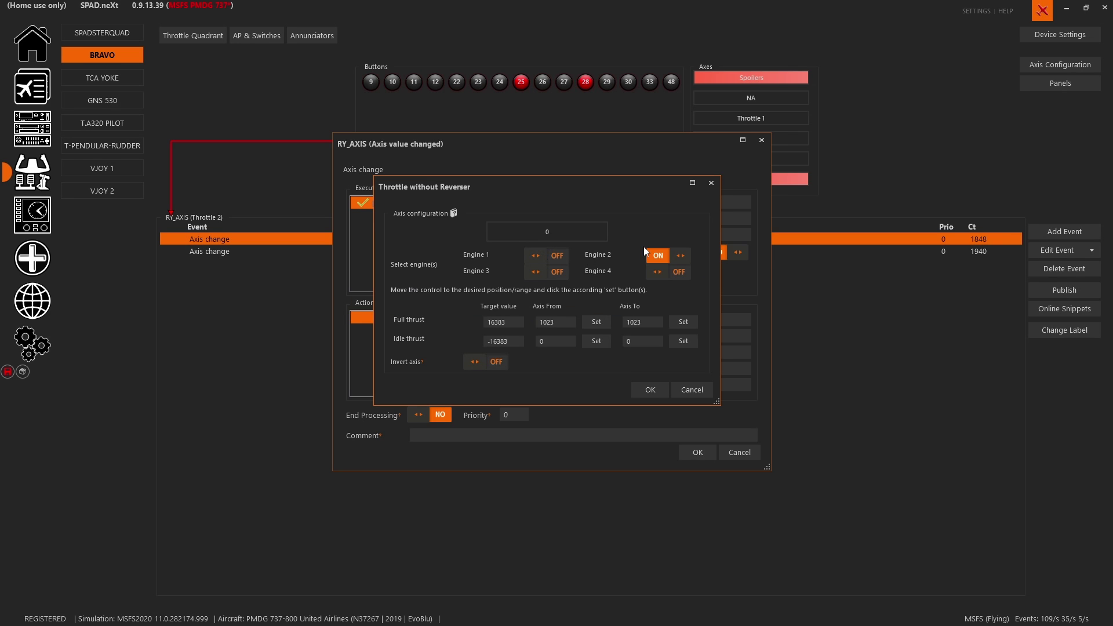
click(645, 392)
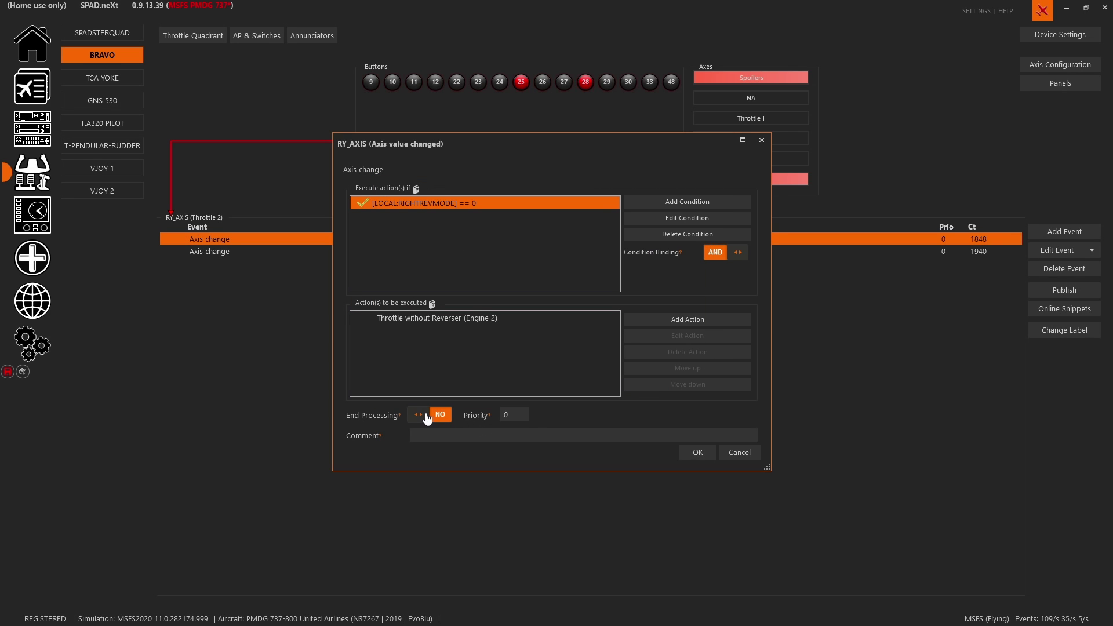
click(430, 415)
click(691, 452)
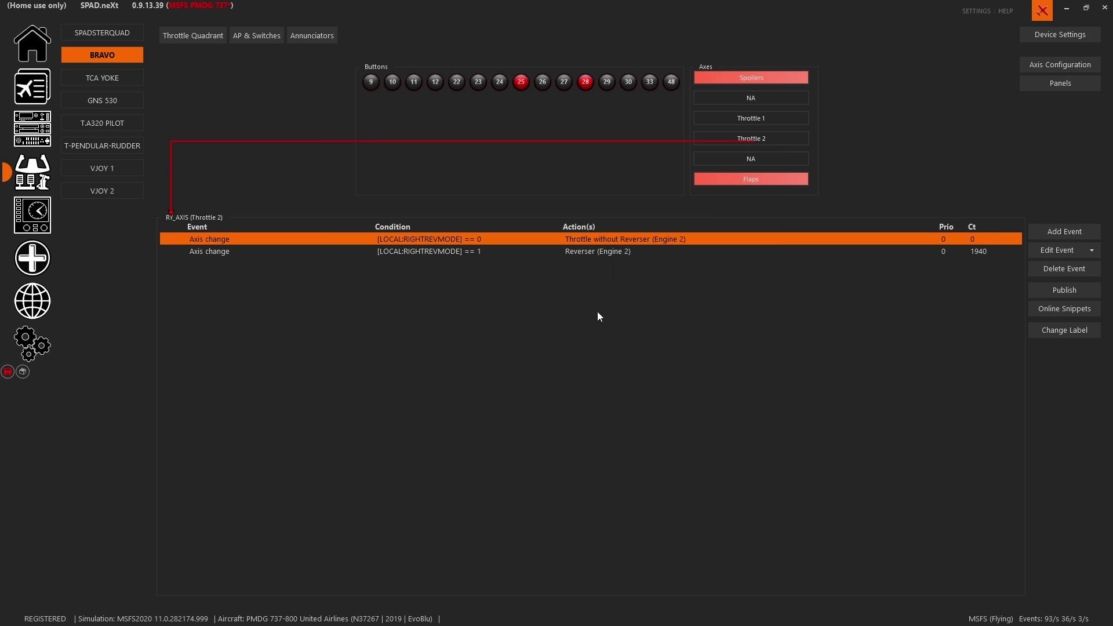
Turn on End Processing for the Throttle 2 event that runs the Engine 2 Reverser action.
double_click(600, 251)
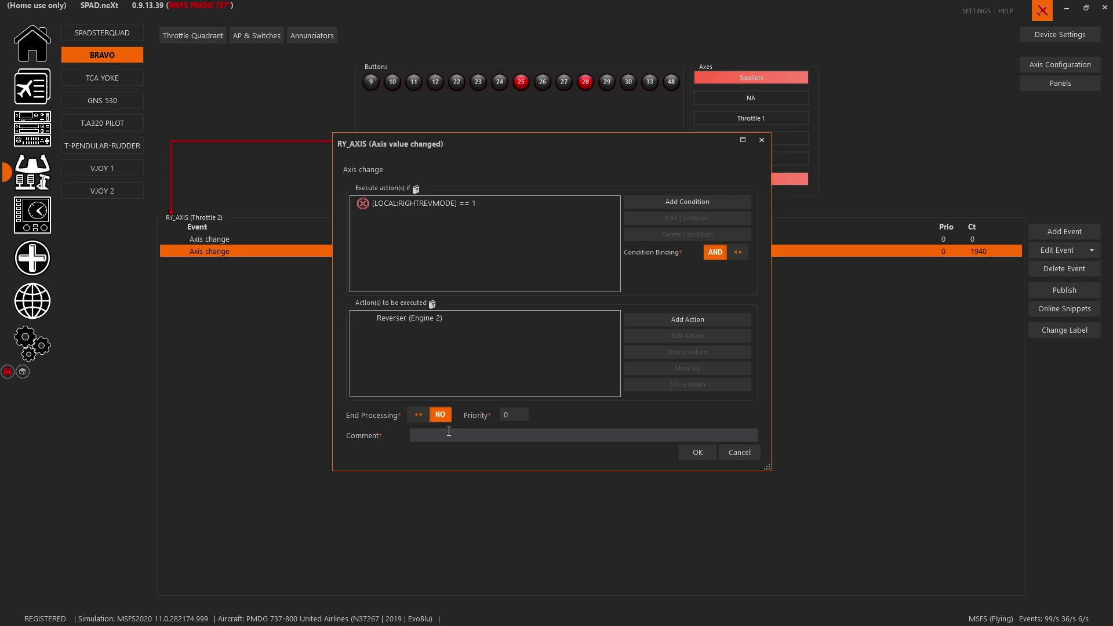
click(440, 415)
click(698, 453)
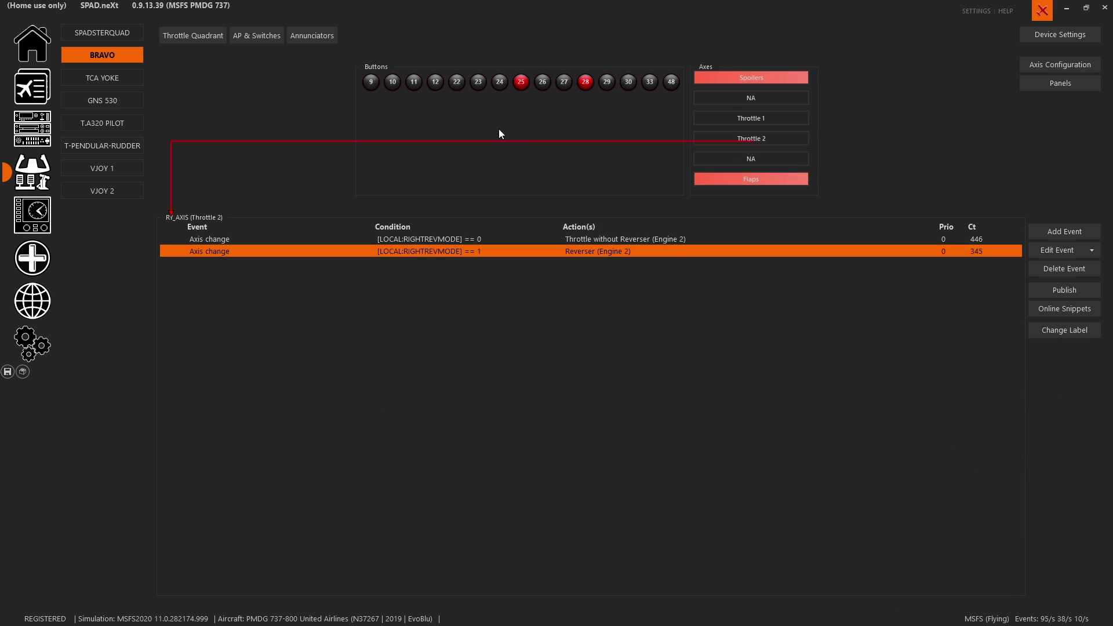
Examine how a new Switched ON event for button 10 targets a local variable, and cancel it without adding an action.
click(401, 88)
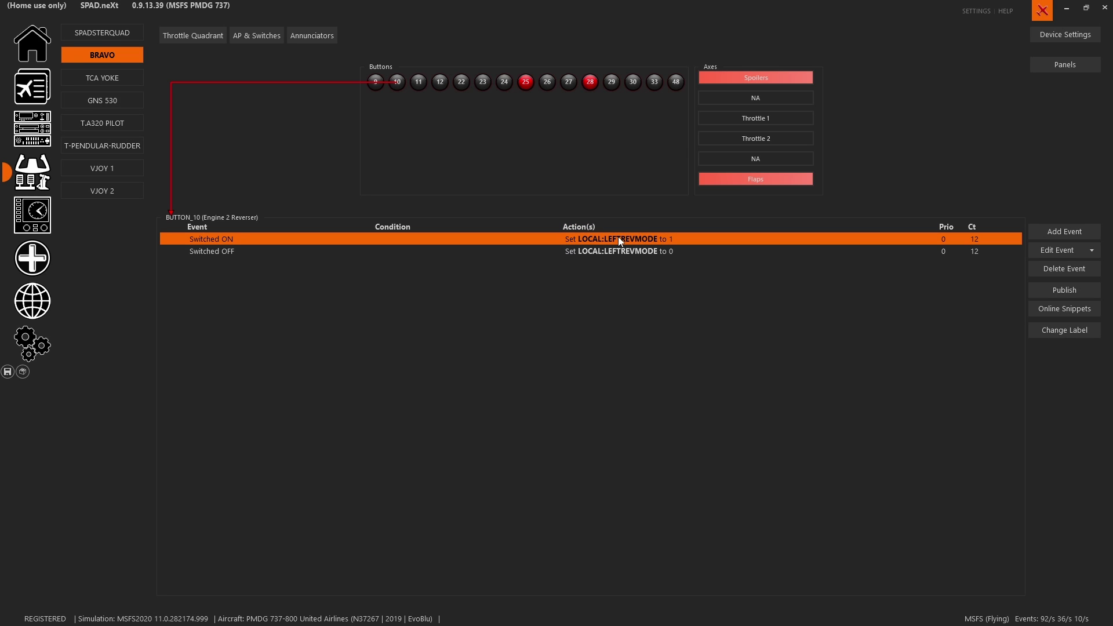
click(1071, 233)
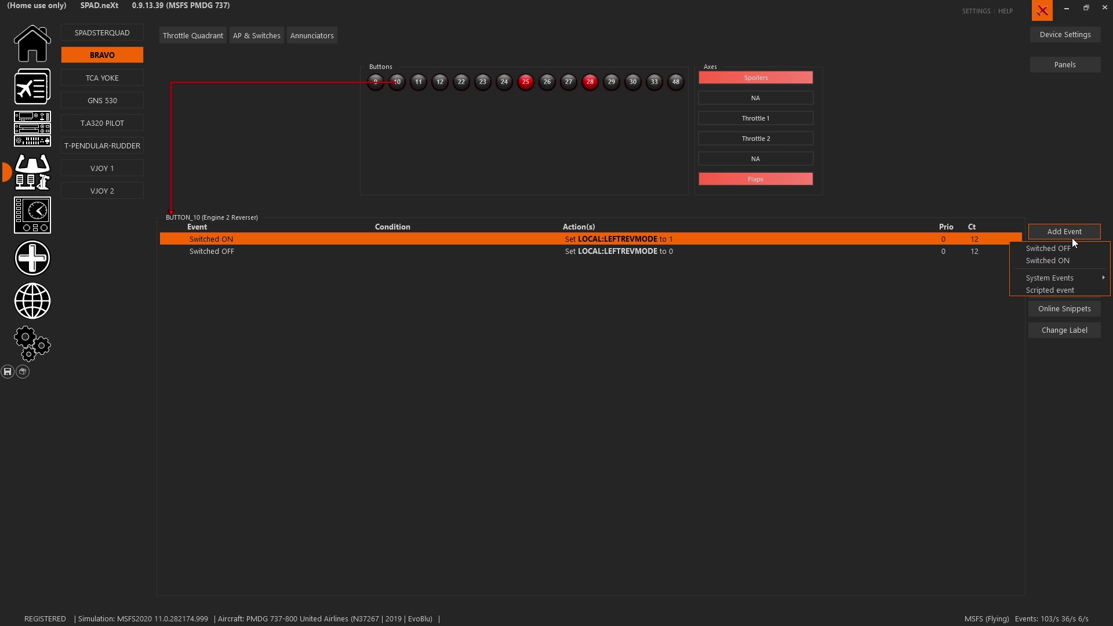
click(1056, 261)
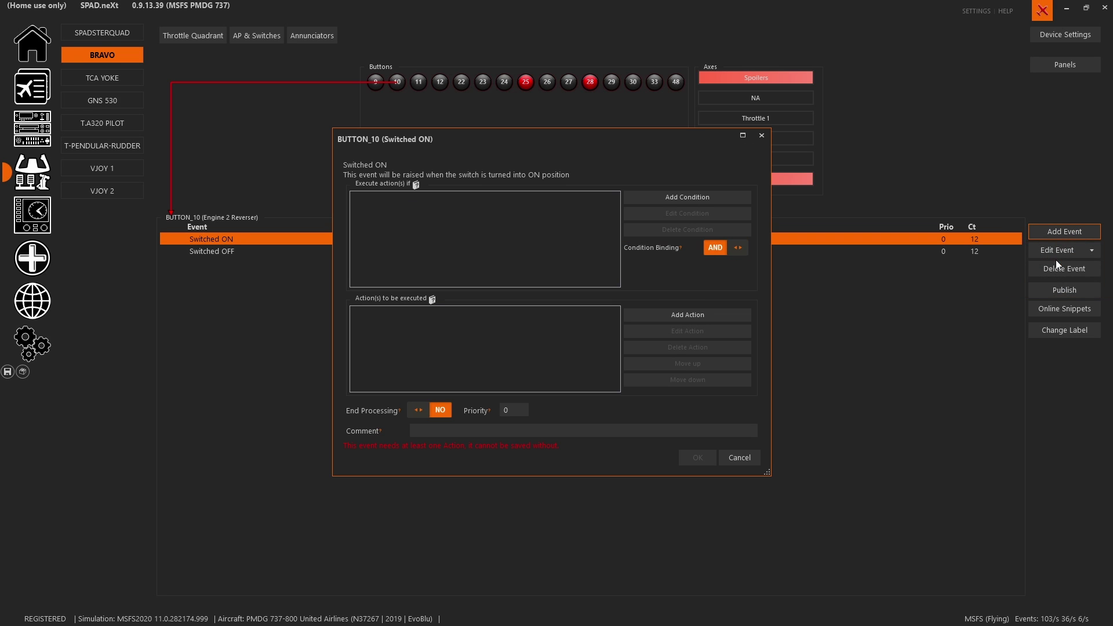
click(687, 318)
click(682, 327)
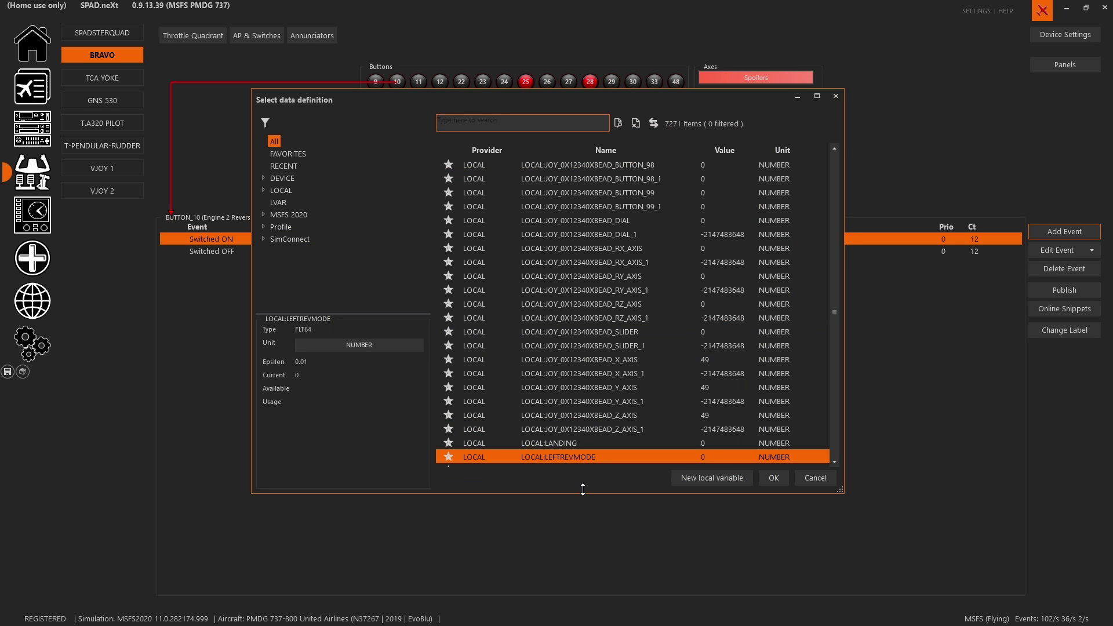
click(566, 466)
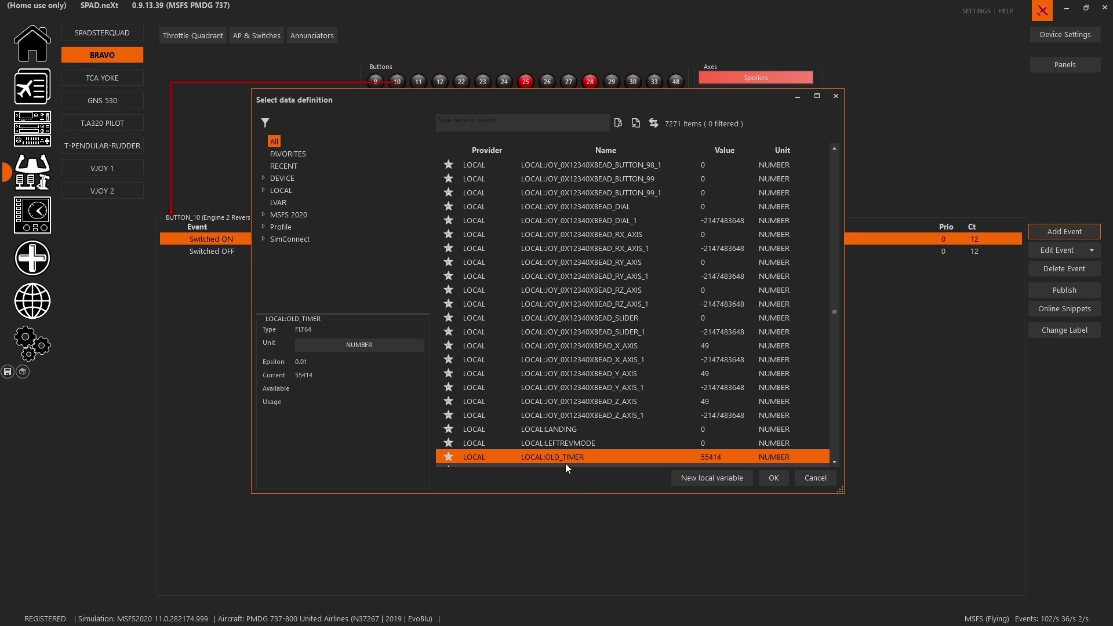
click(811, 479)
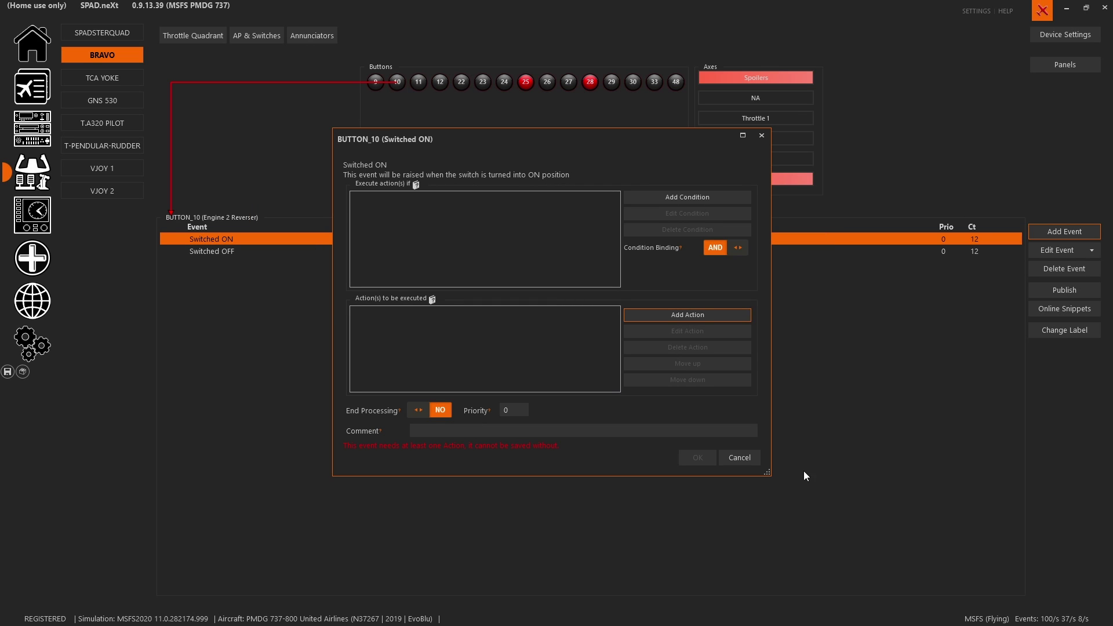
click(739, 458)
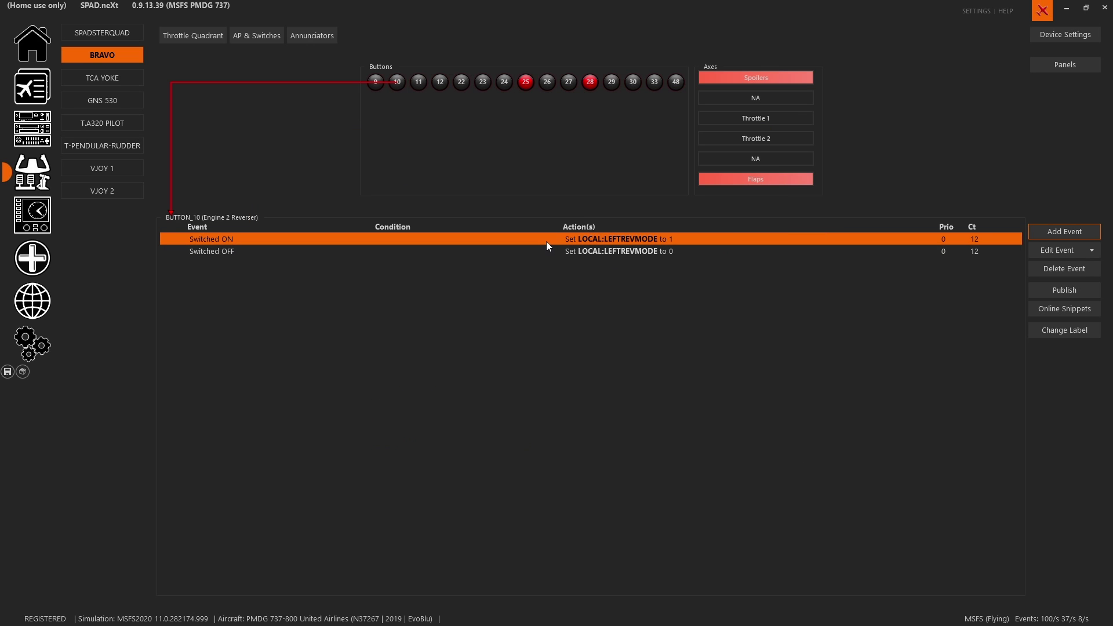
Check the action in button 10's Switched ON event that sets LOCAL:LEFTREVMODE to 1, and accept it as it is.
double_click(545, 241)
double_click(494, 317)
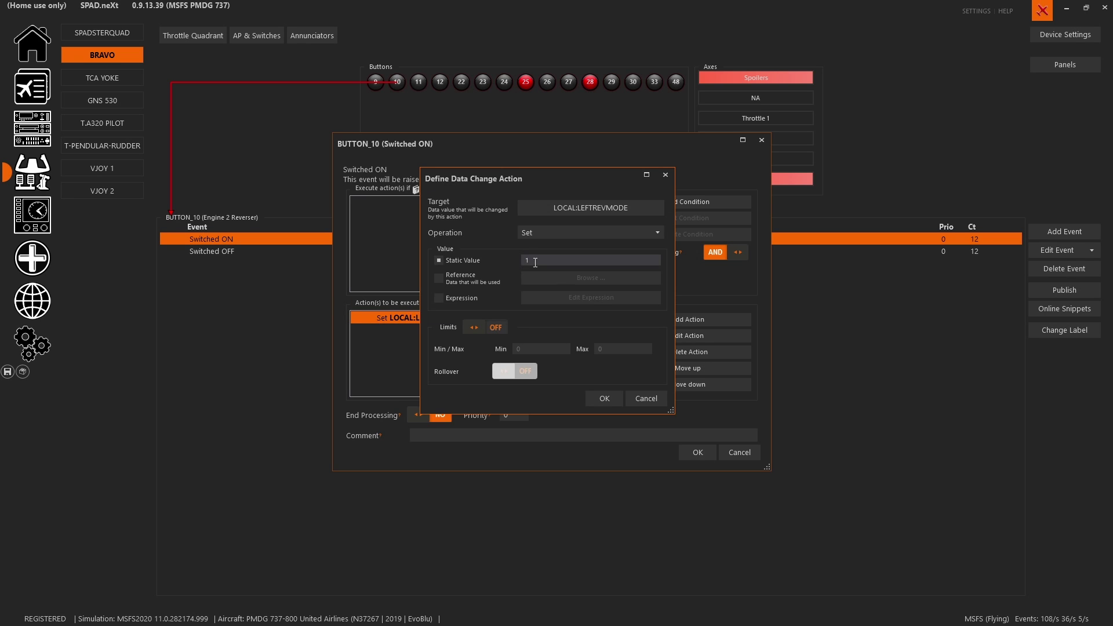
click(605, 398)
click(693, 449)
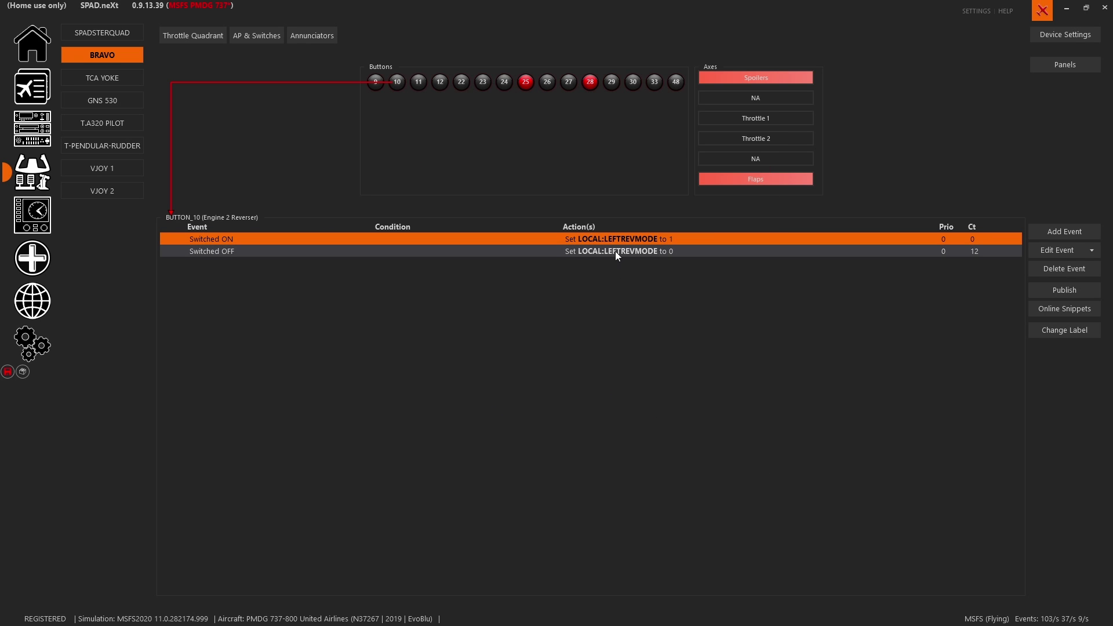
Review the trigger change options, and check the Switched OFF action that sets LOCAL:LEFTREVMODE to 0, accepting it as it is.
click(1093, 251)
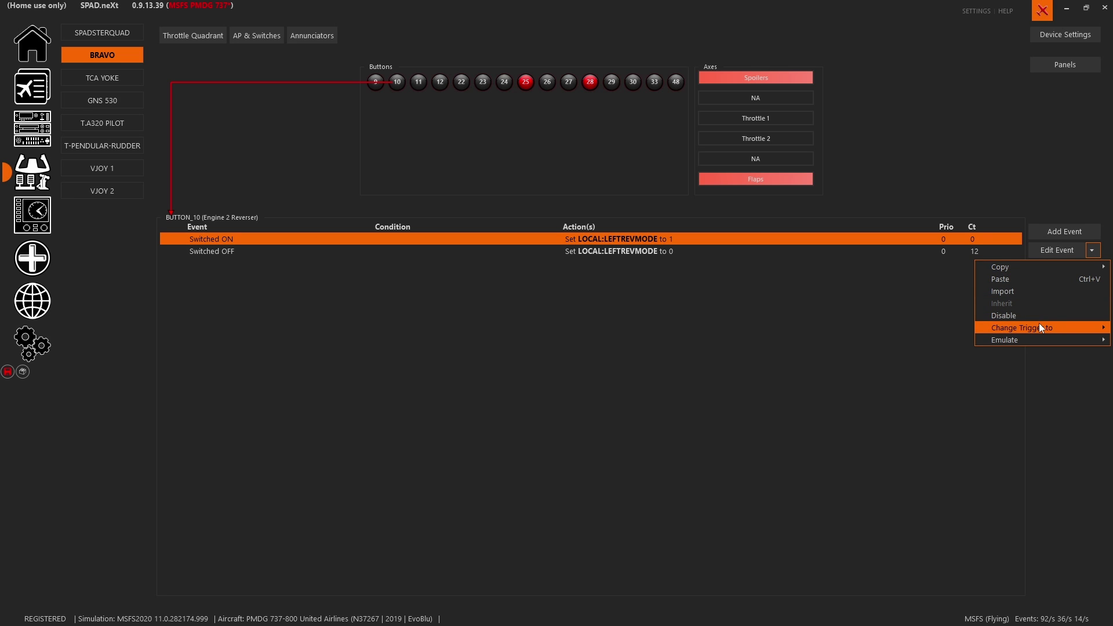
mouse_move(1039, 323)
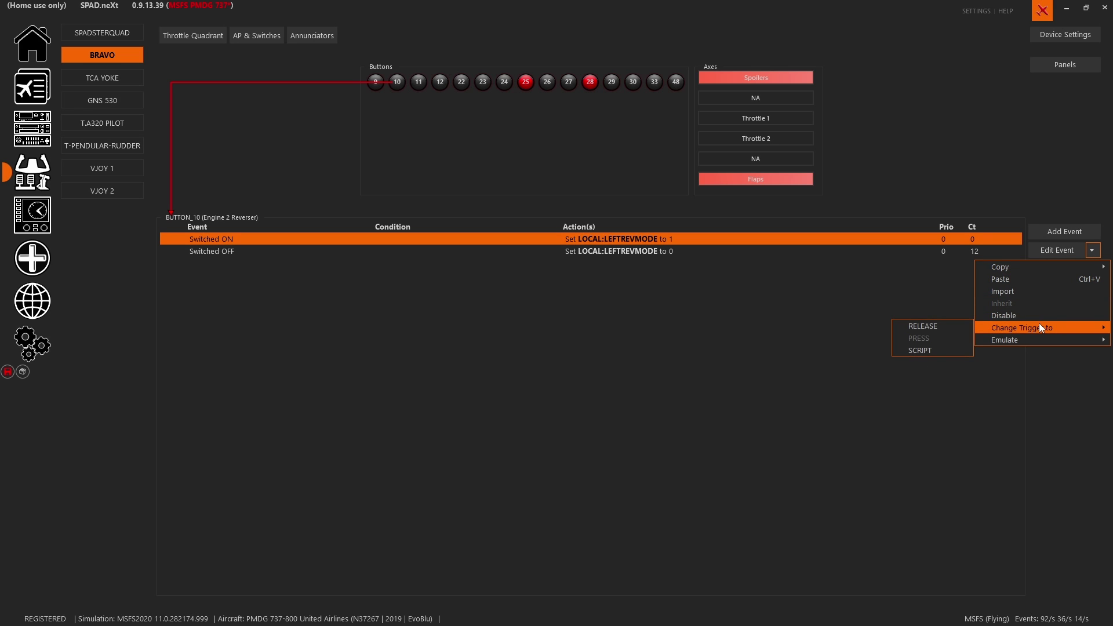
click(601, 353)
double_click(615, 253)
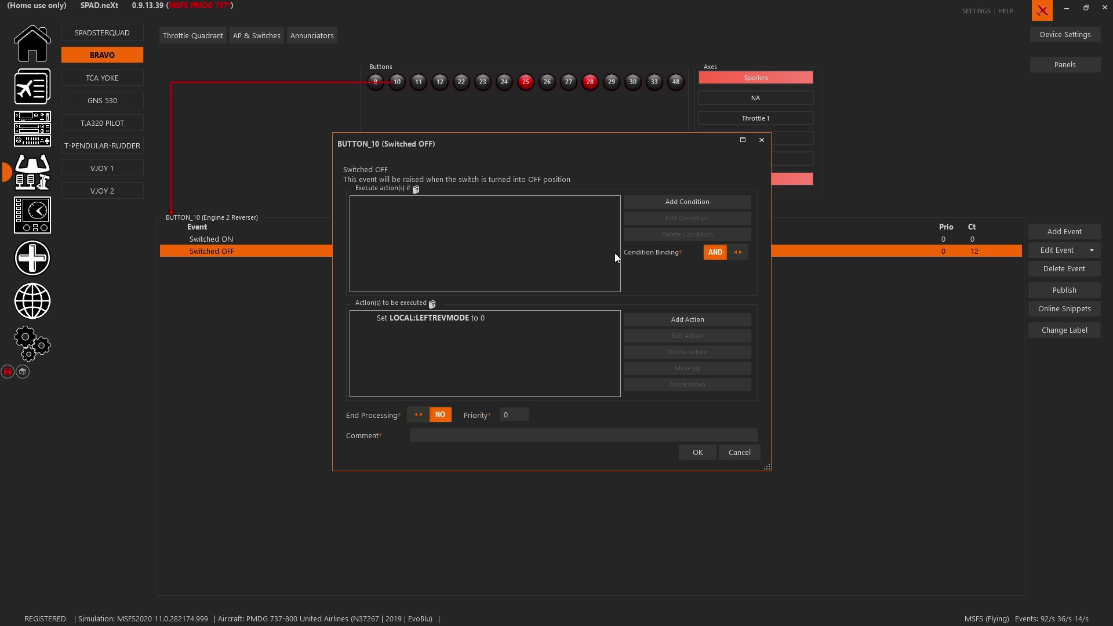
double_click(507, 318)
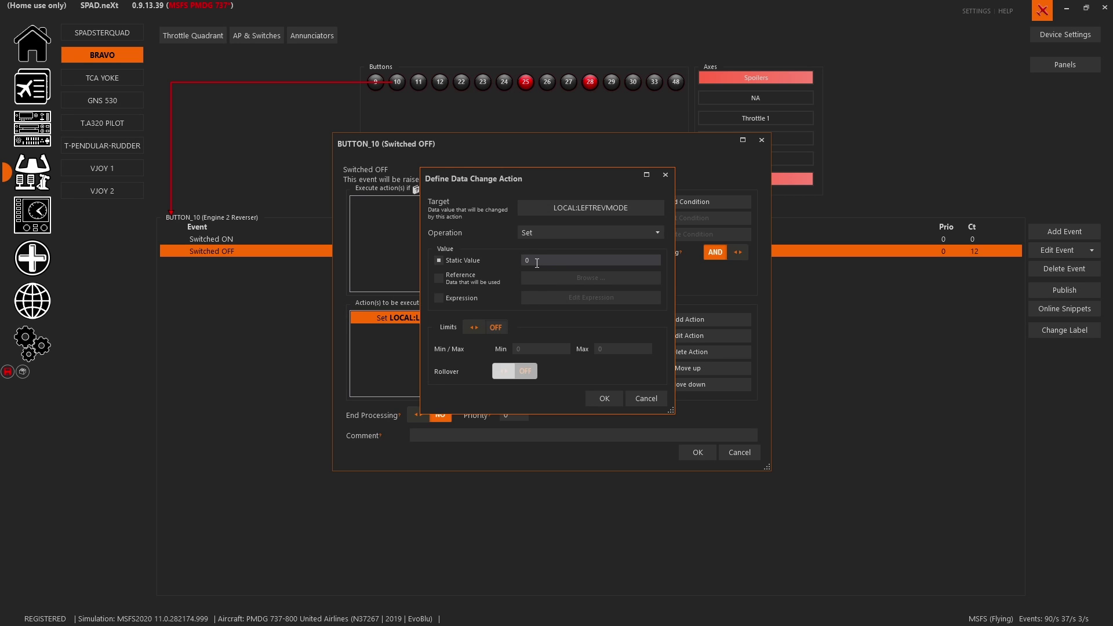
click(613, 401)
click(703, 456)
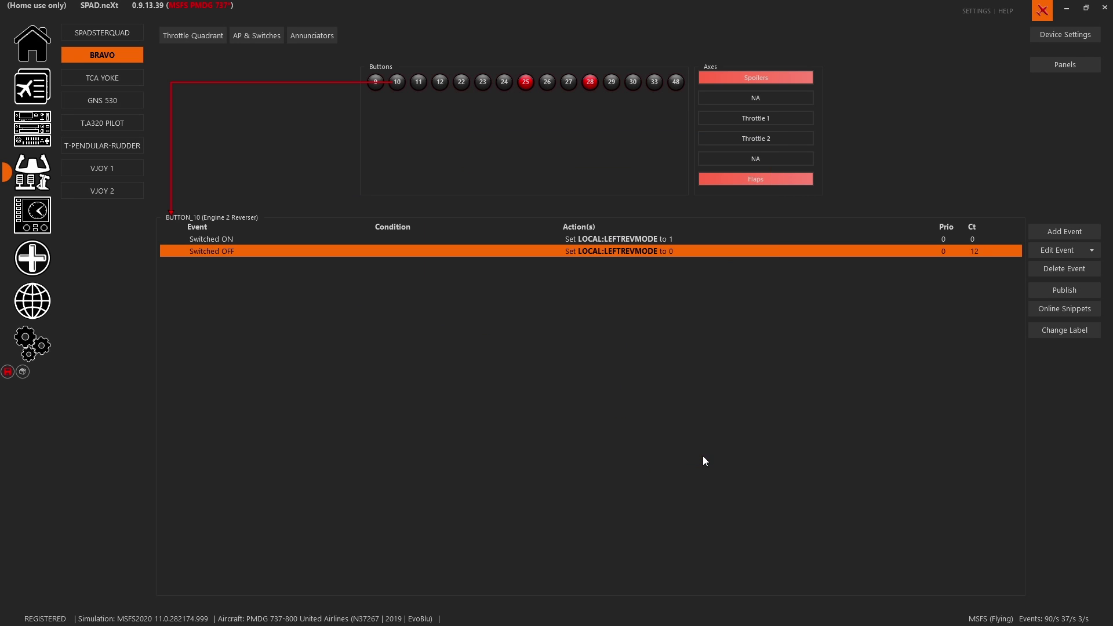